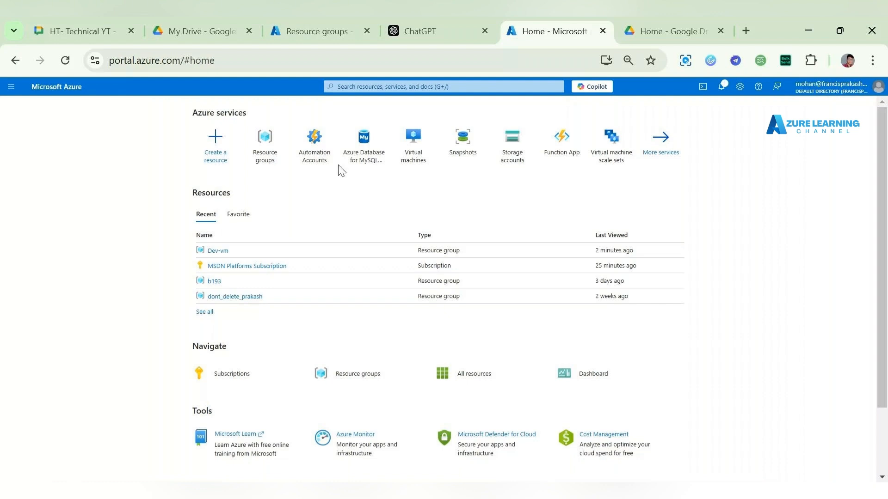
# Step: Open the Automation Accounts service and start creating a new automation account
pyautogui.click(316, 148)
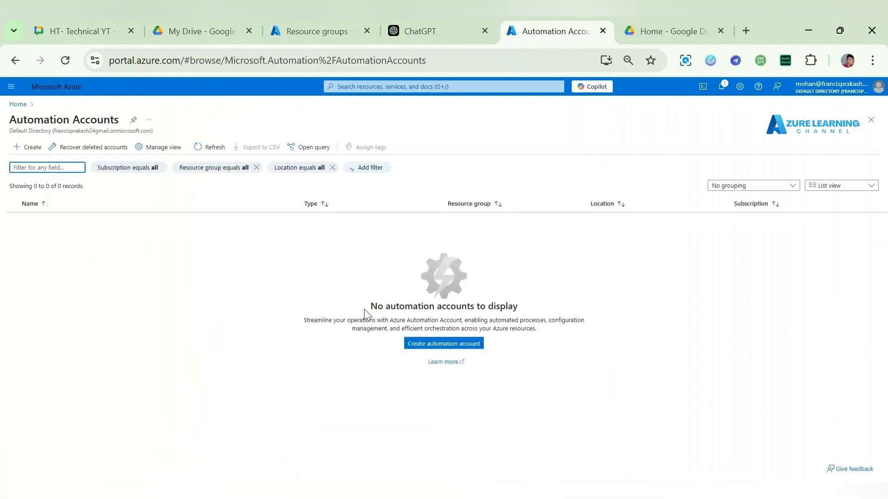
pyautogui.moveTo(371, 307); pyautogui.dragTo(584, 347)
pyautogui.click(568, 307)
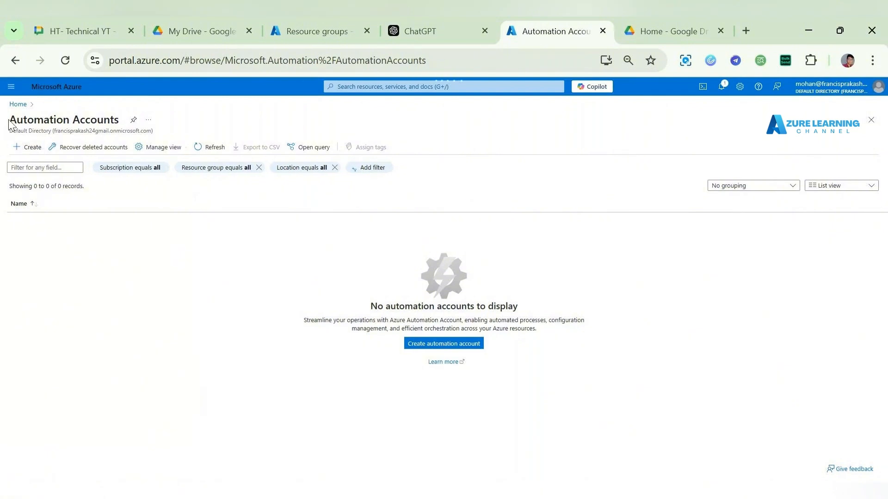
pyautogui.moveTo(9, 119); pyautogui.dragTo(122, 127)
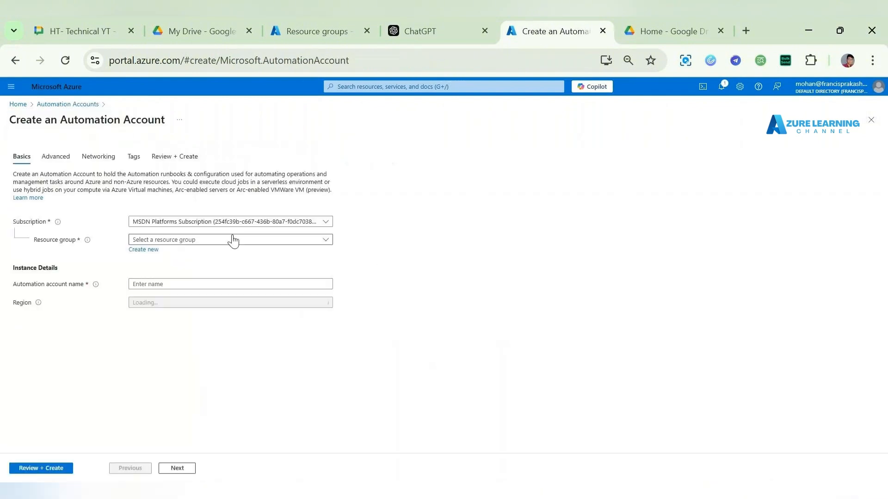
# Step: Create a new resource group named Resourcesgroup-1 for the automation account
pyautogui.click(201, 241)
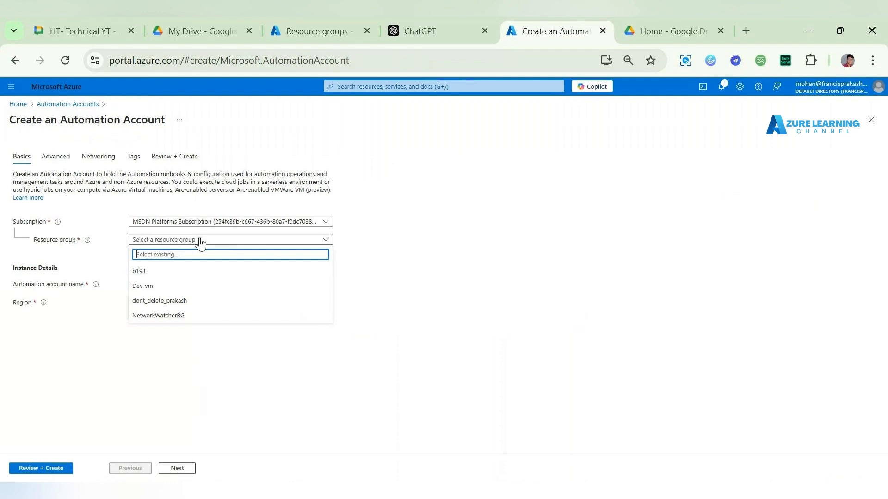
pyautogui.click(88, 351)
pyautogui.click(139, 252)
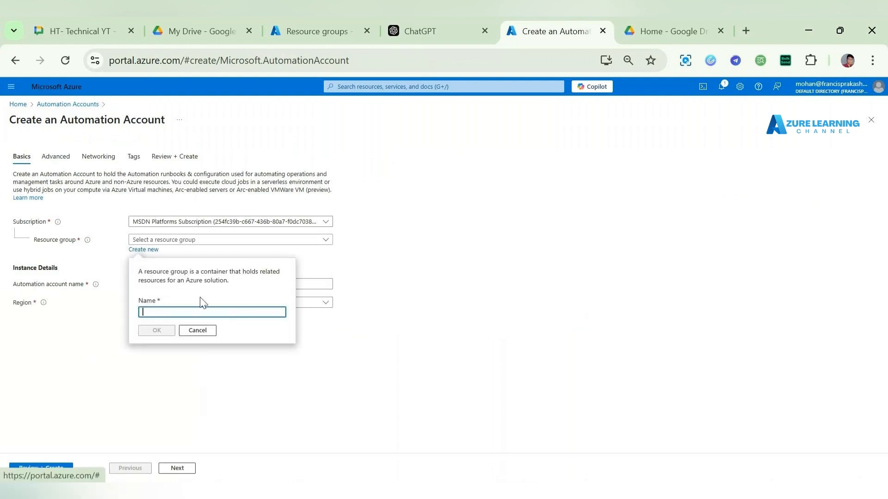
pyautogui.click(210, 311)
pyautogui.write('Re')
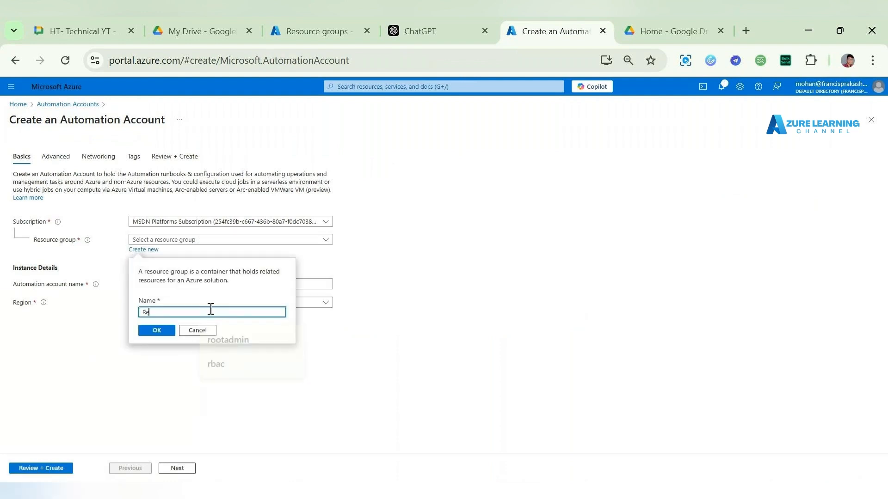
pyautogui.write('sources')
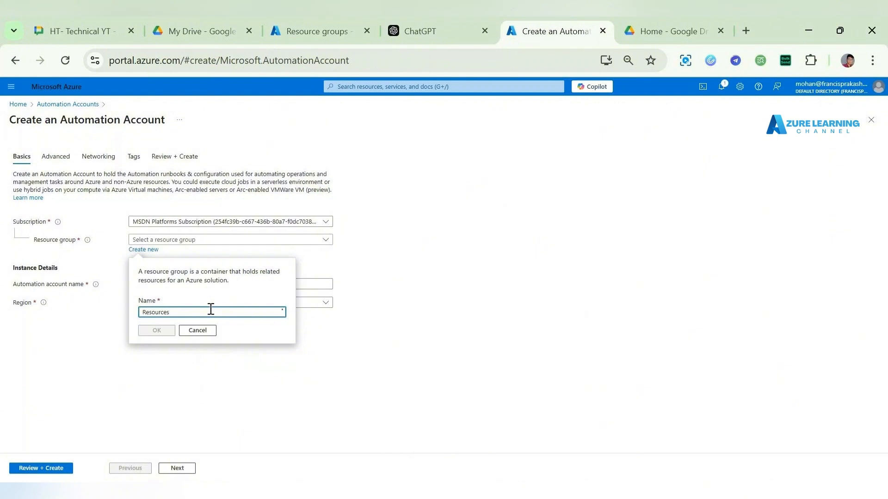
pyautogui.write('group')
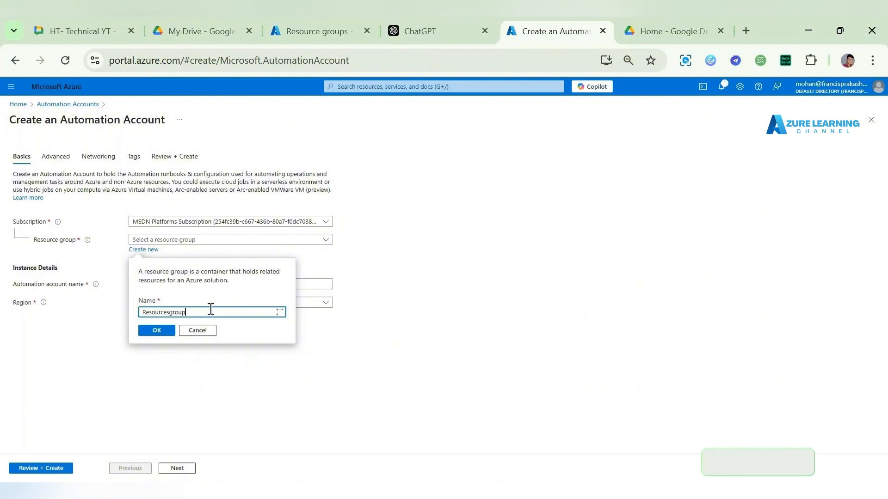
pyautogui.write('-1')
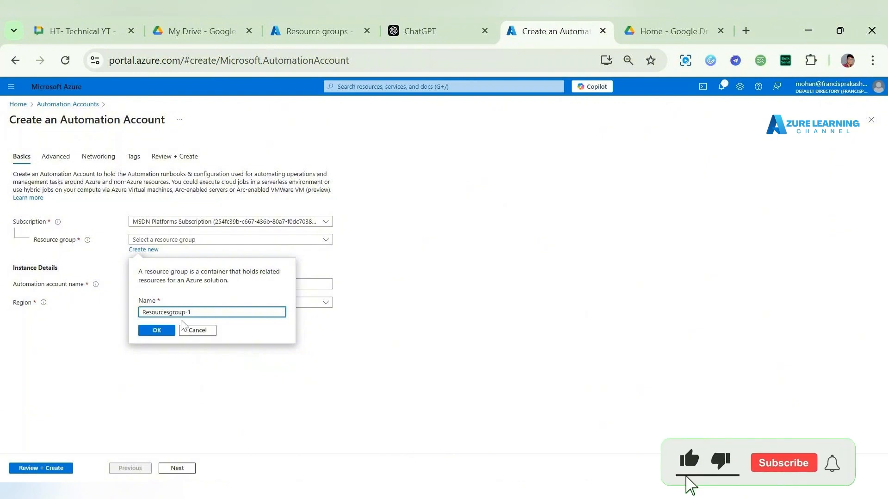
pyautogui.click(148, 331)
# Step: Name the automation account automationaccount1
pyautogui.click(186, 280)
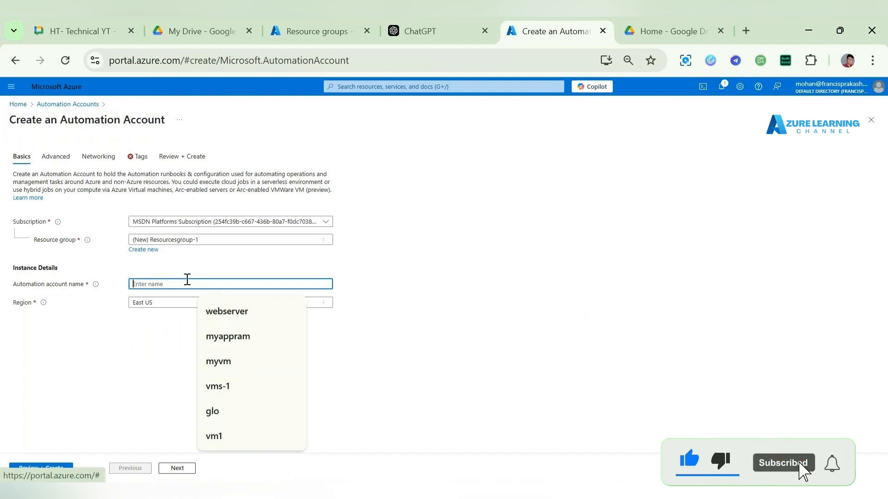
pyautogui.write('au')
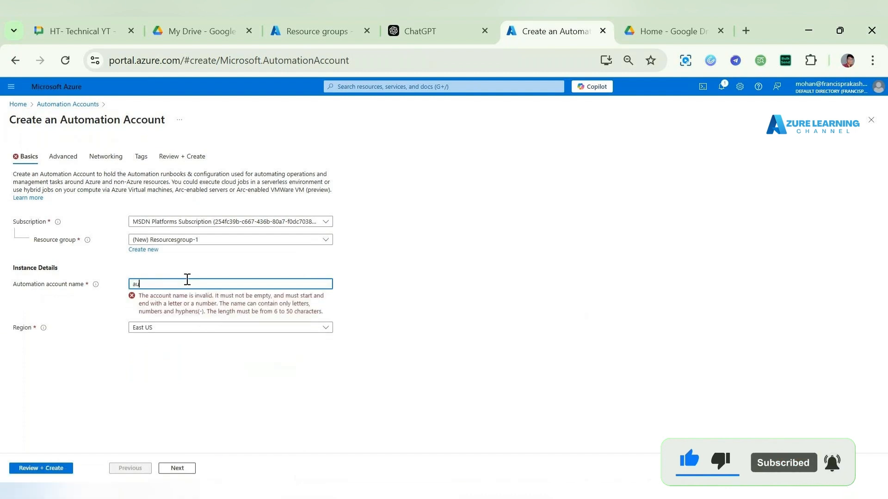
pyautogui.write('toma')
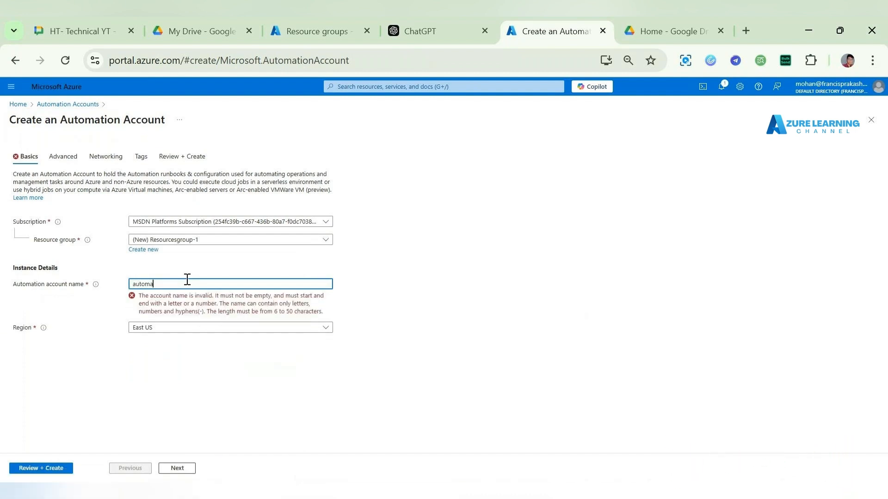
pyautogui.write('tionacc')
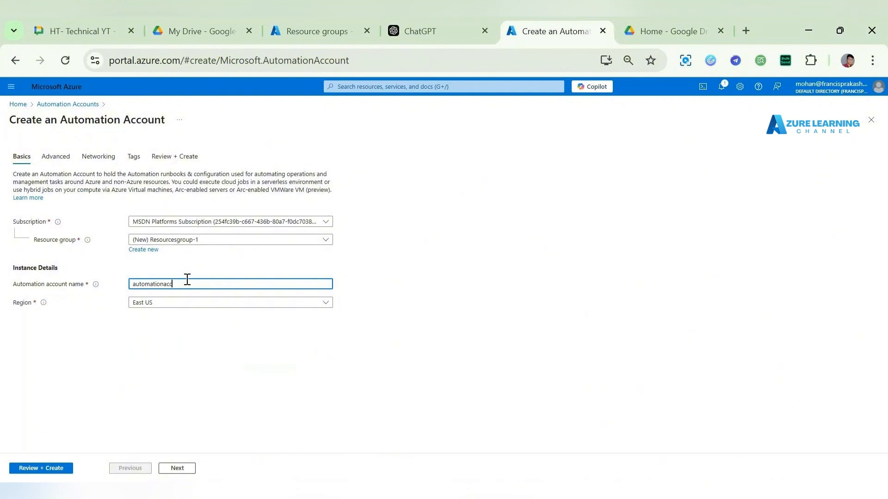
pyautogui.write('ount1')
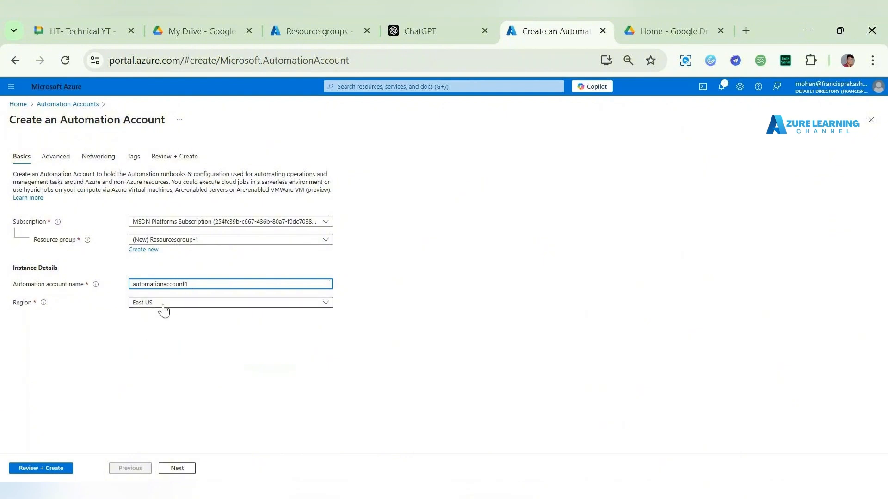
# Step: Accept the default system-assigned identity, public access and empty tags, and create the automation account
pyautogui.click(179, 471)
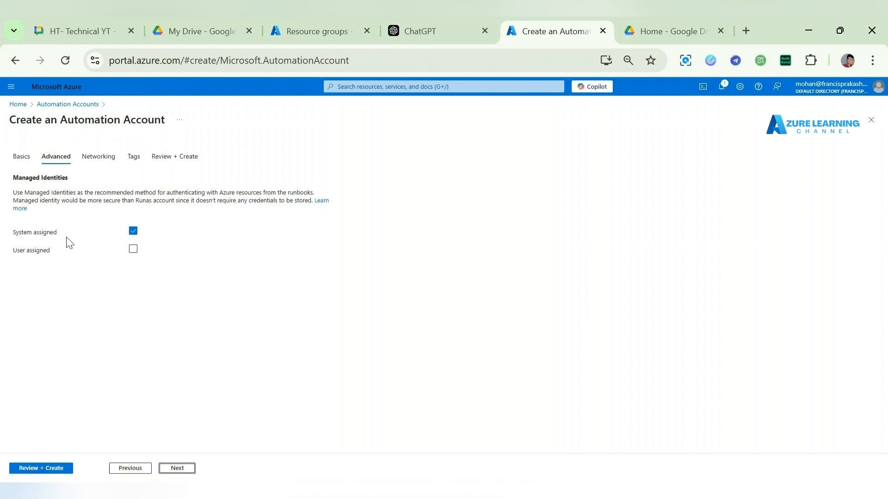
pyautogui.click(177, 468)
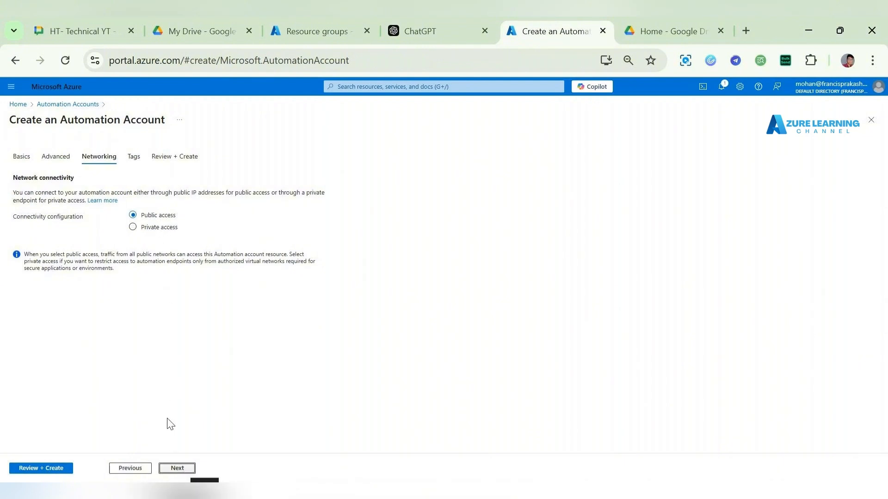
pyautogui.click(181, 469)
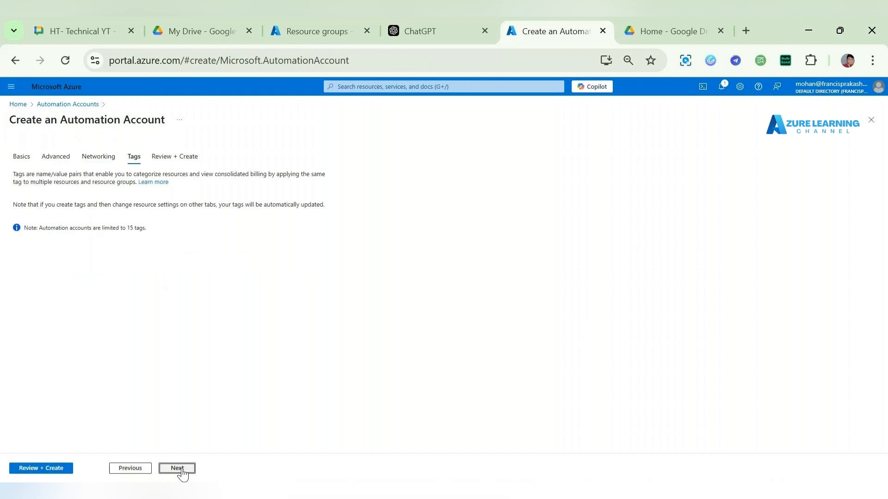
pyautogui.click(183, 470)
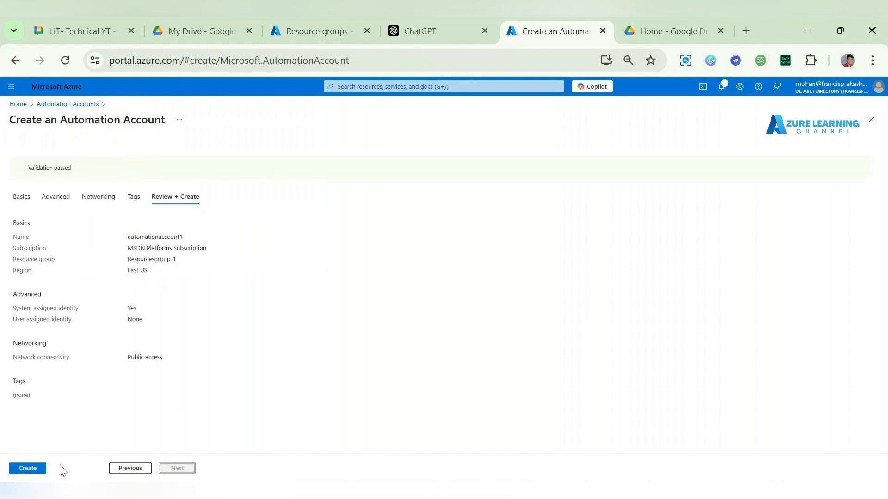
pyautogui.click(30, 469)
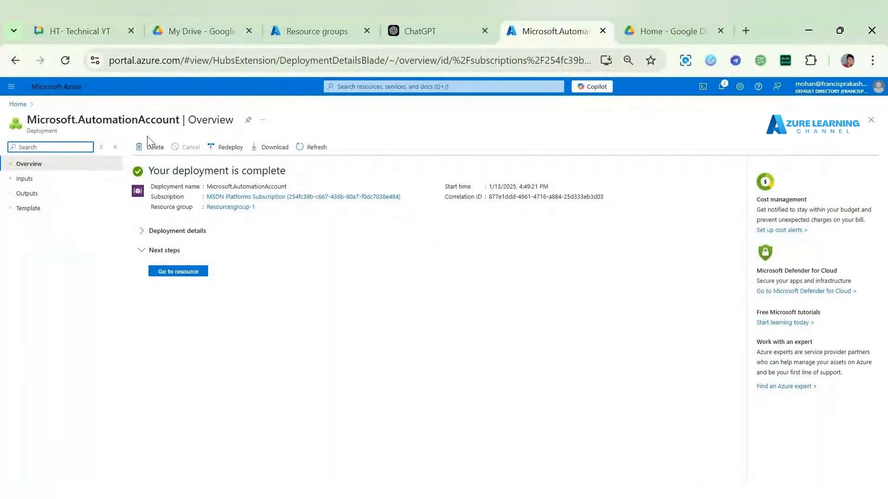
# Step: Open the deployed automation account and go to its shared modules list
pyautogui.click(178, 272)
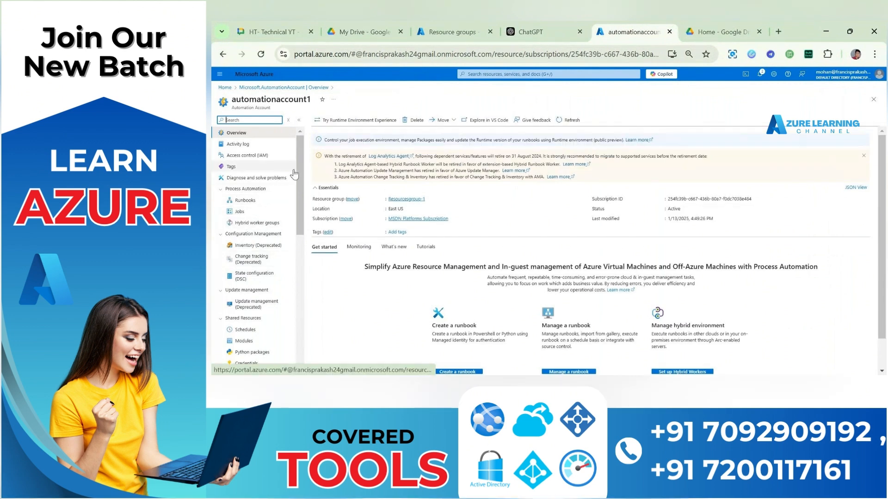
pyautogui.scroll(-2, 277, 208)
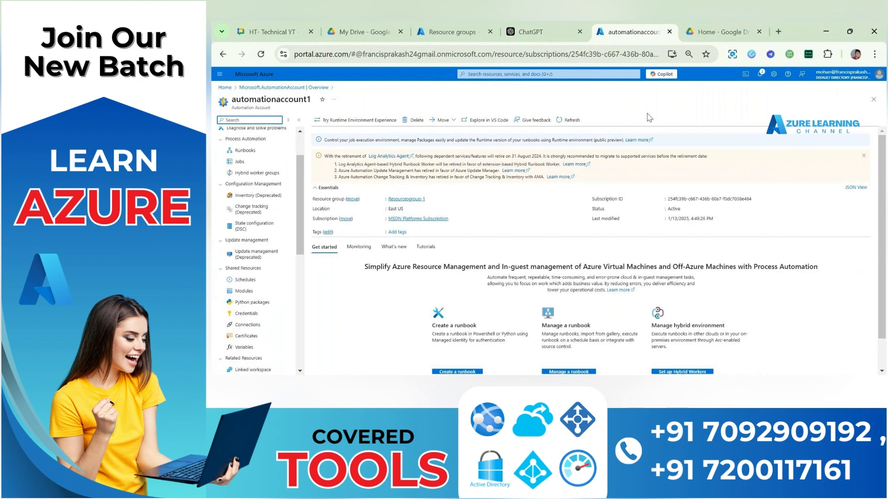
pyautogui.click(245, 292)
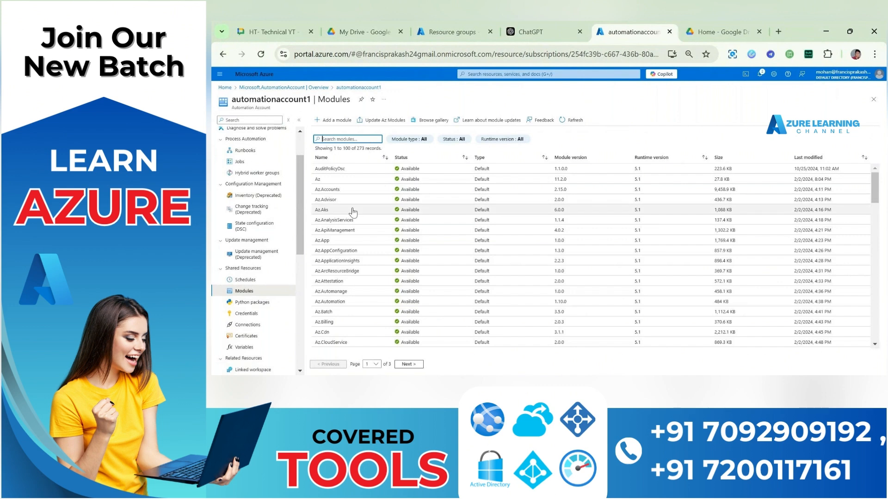
# Step: Search the module list for az.ac and for az.comte to check the accounts and compute modules
pyautogui.click(345, 139)
pyautogui.write('az')
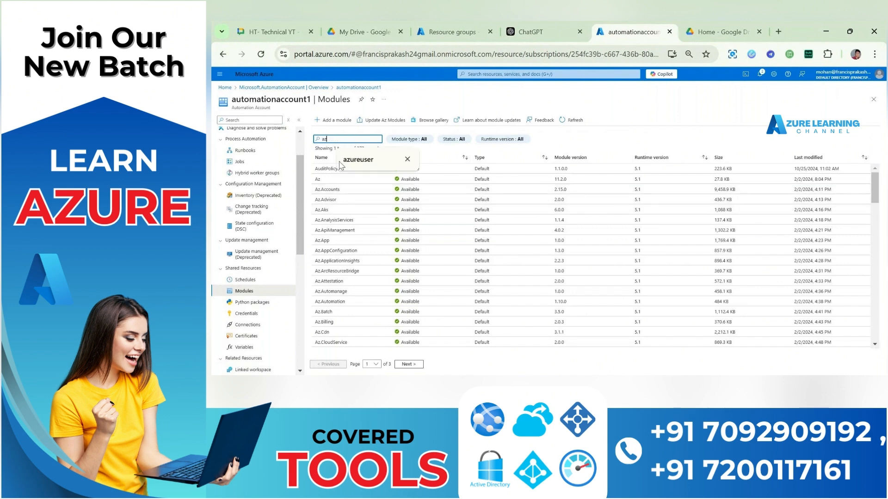
pyautogui.write('.a')
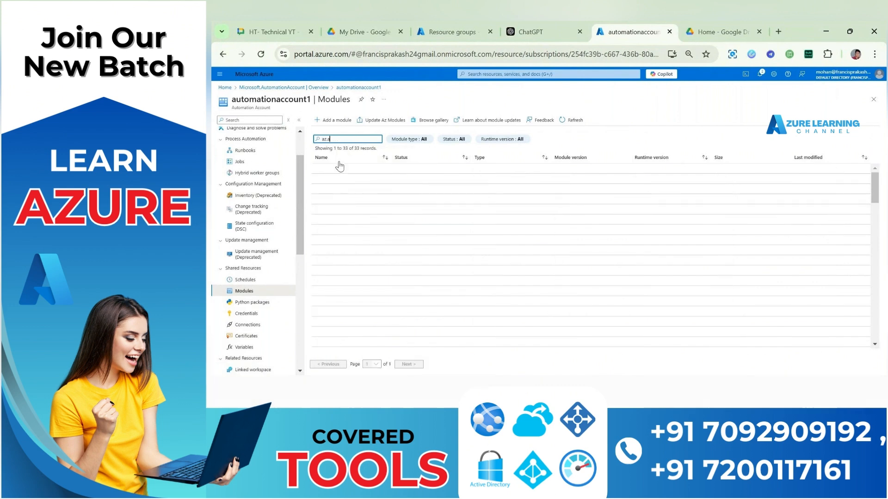
pyautogui.write('c')
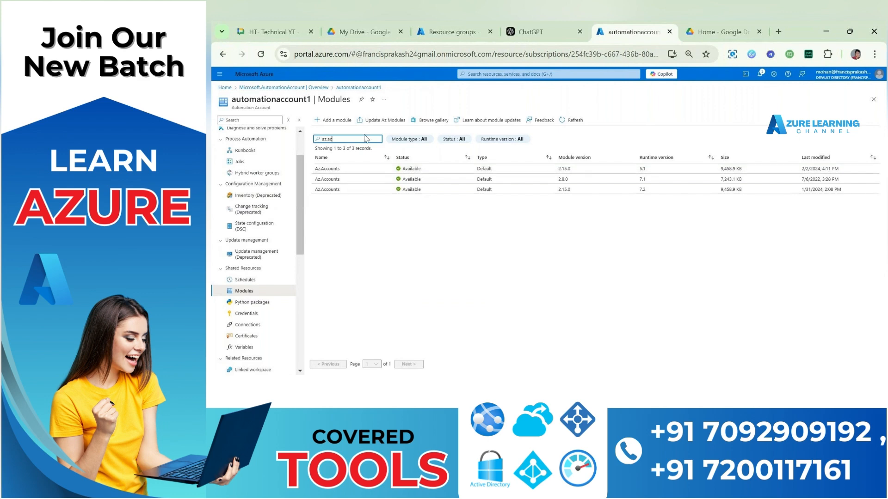
pyautogui.press('BackSpace')
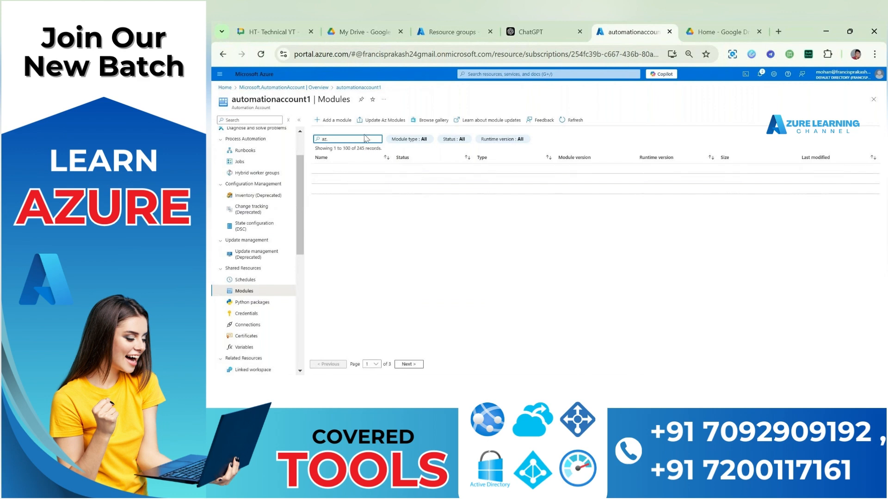
pyautogui.write('comte')
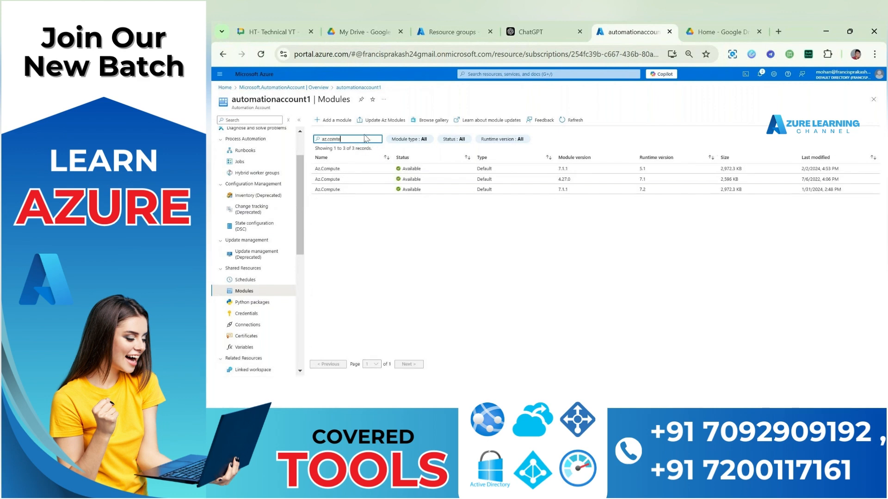
# Step: Shorten the module search to "a" and view the form for adding a module without importing anything
pyautogui.press('BackSpace')
pyautogui.press('BackSpace')
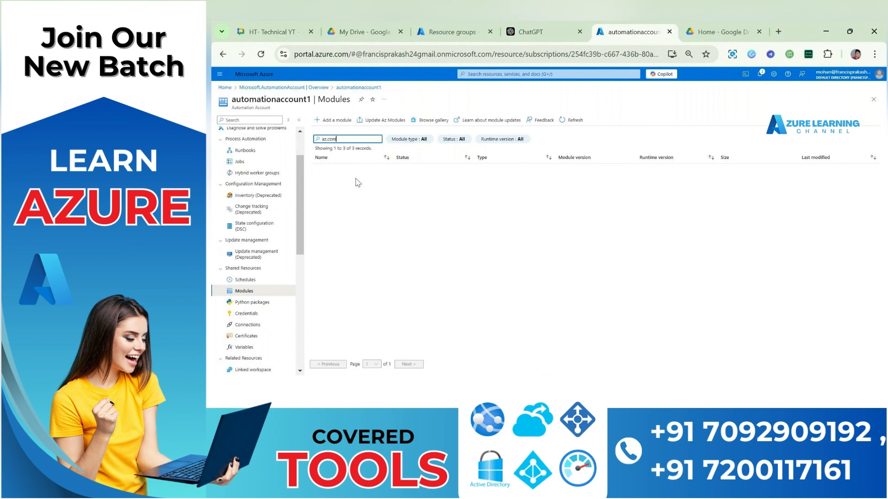
pyautogui.press('BackSpace')
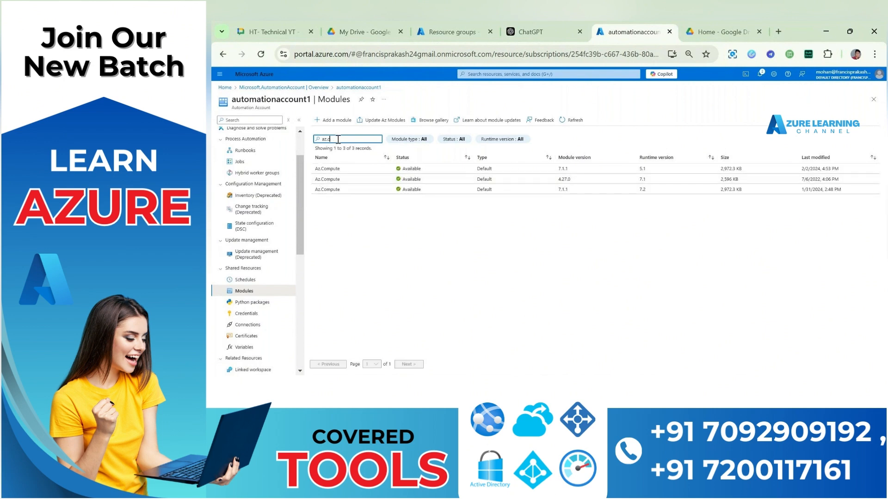
pyautogui.press('BackSpace')
pyautogui.press('BackSpace')
pyautogui.press('BackSpace')
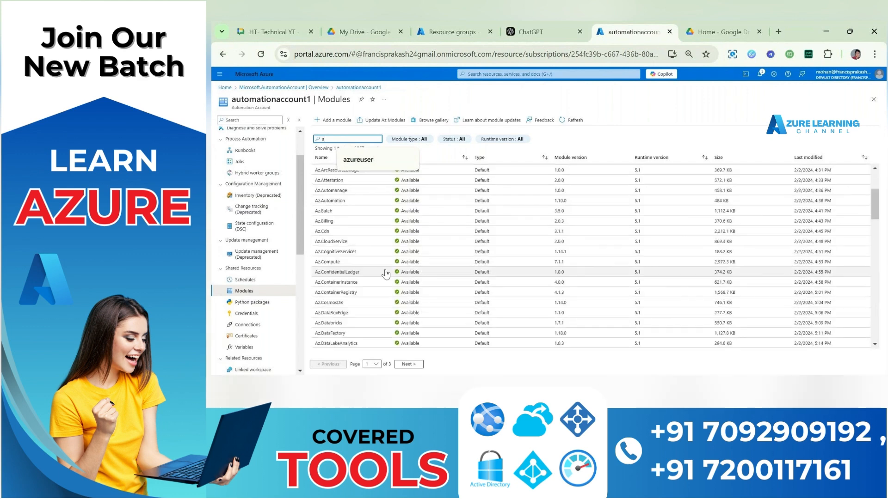
pyautogui.click(333, 120)
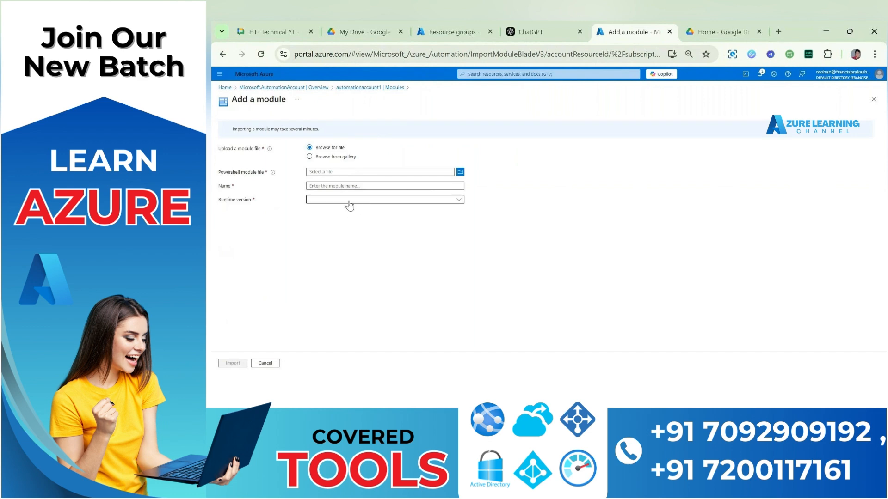
pyautogui.click(388, 87)
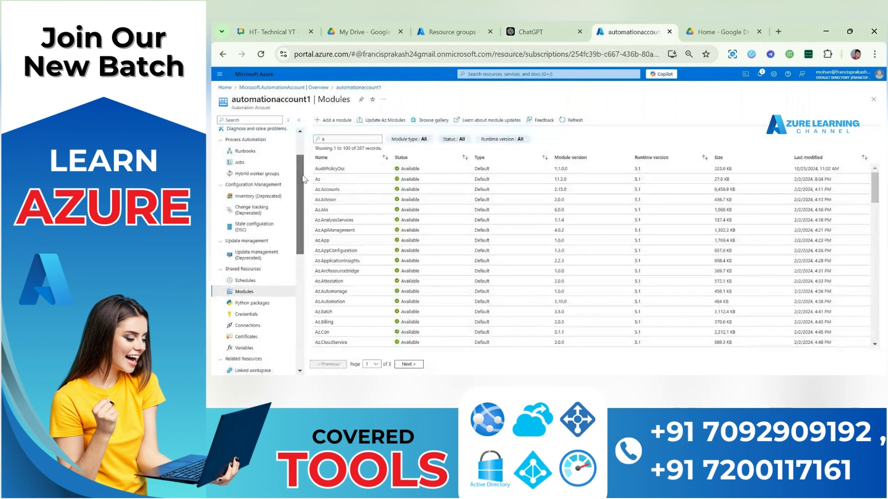
# Step: Start a new runbook in the automation account with runbook type PowerShell and runtime version 7.2 (recommended)
pyautogui.scroll(2, 303, 178)
pyautogui.click(252, 200)
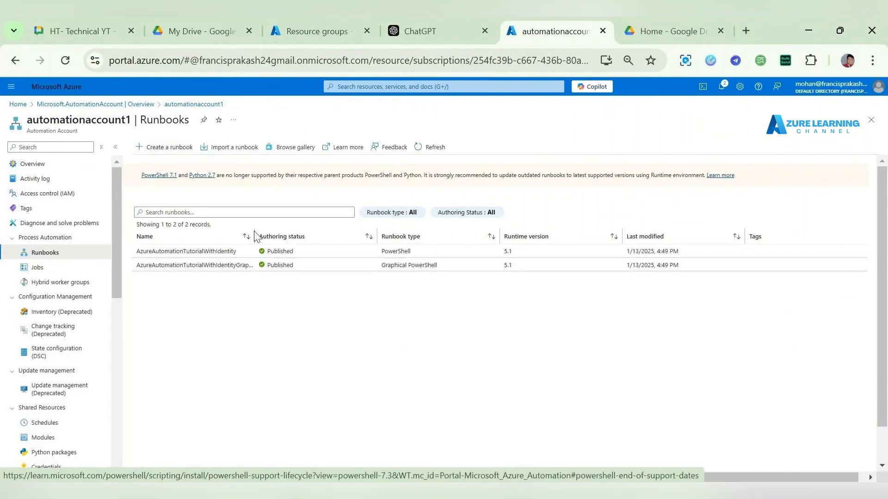
pyautogui.click(168, 147)
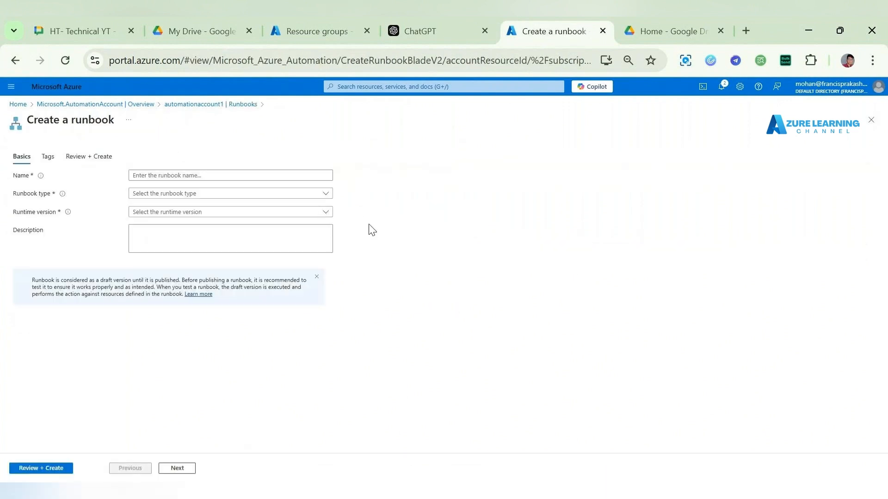
pyautogui.click(276, 213)
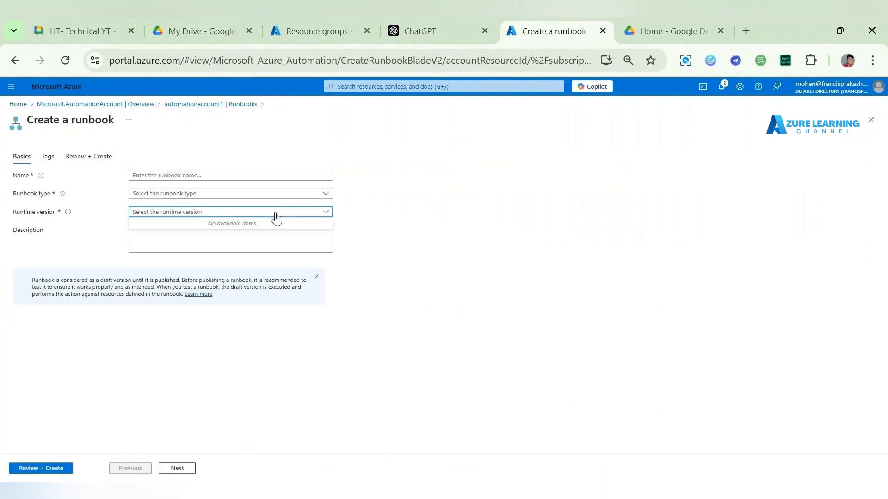
pyautogui.click(266, 198)
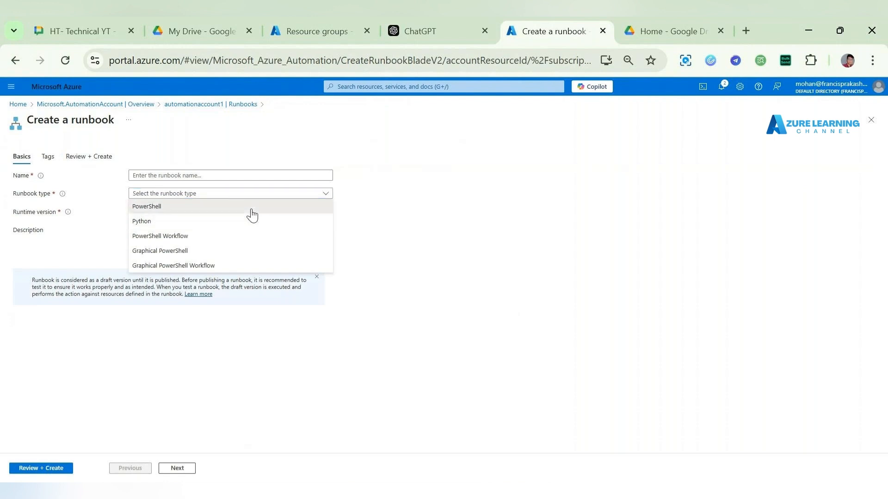
pyautogui.click(251, 211)
pyautogui.click(252, 213)
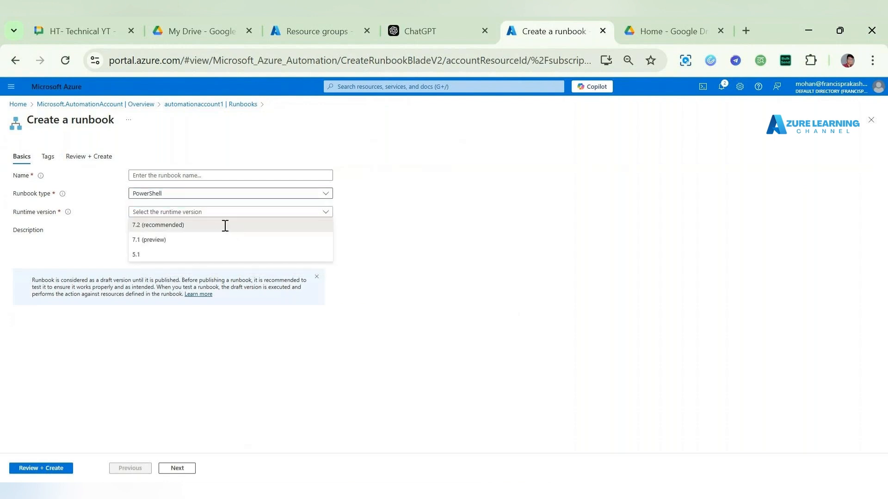
pyautogui.click(225, 226)
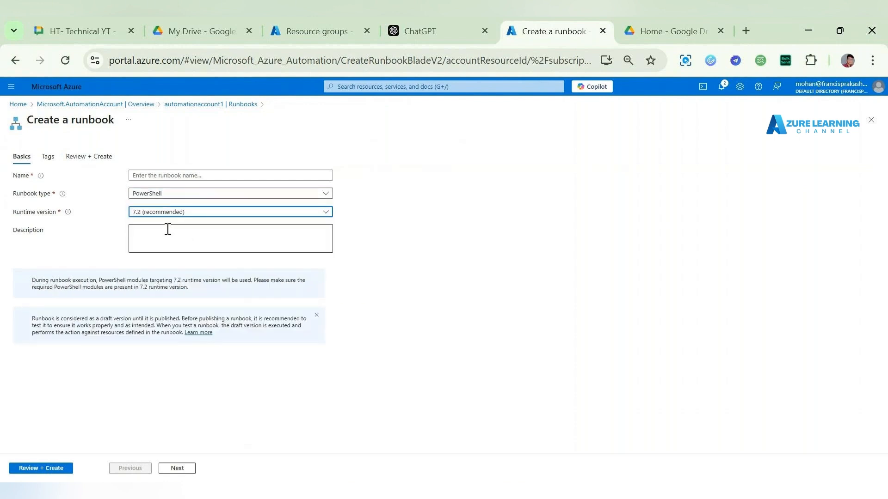
# Step: Describe the runbook as Stop_instance, name it Stop-vm, leave its tags empty and create it
pyautogui.click(168, 230)
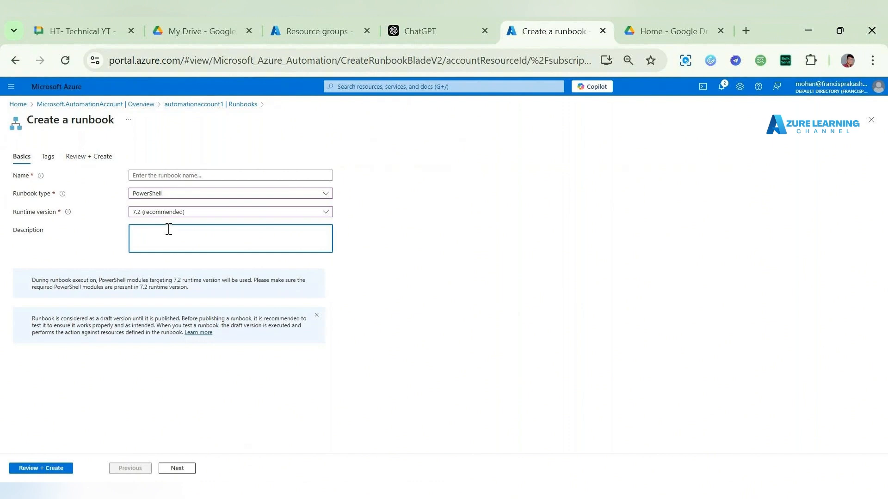
pyautogui.write('Stop_instance')
pyautogui.click(170, 176)
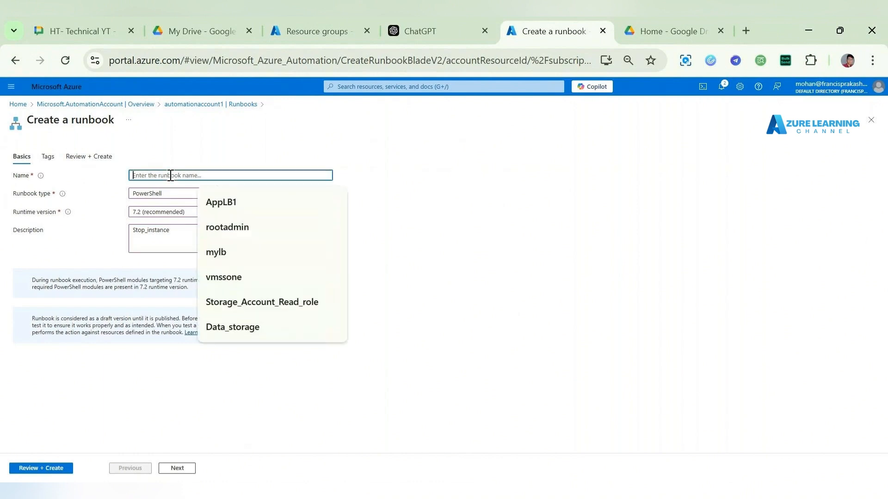
pyautogui.write('Stpo')
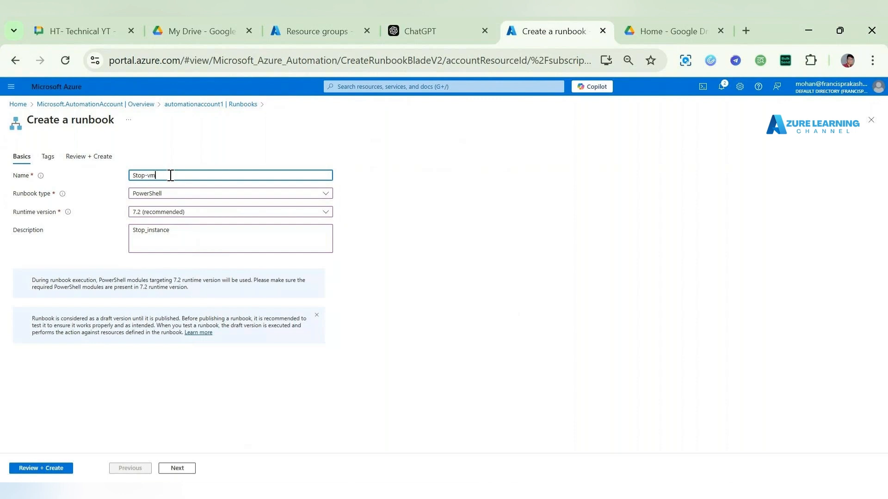
pyautogui.click(177, 469)
pyautogui.click(176, 469)
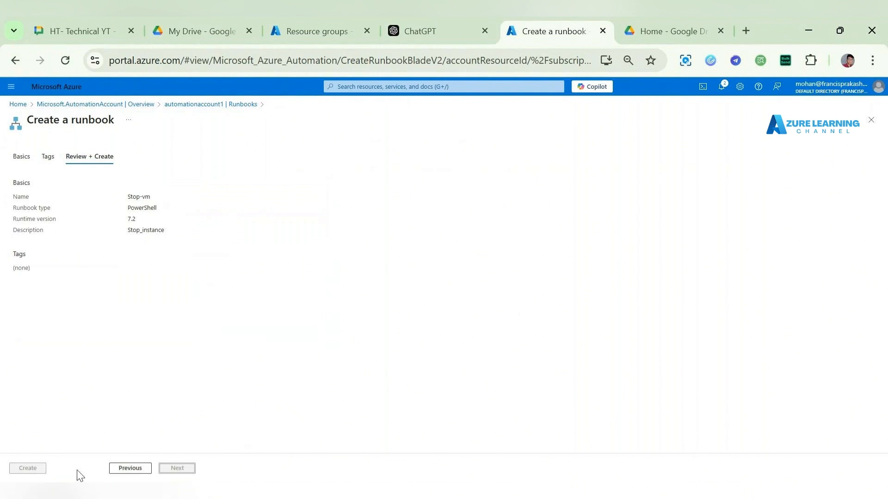
pyautogui.click(28, 469)
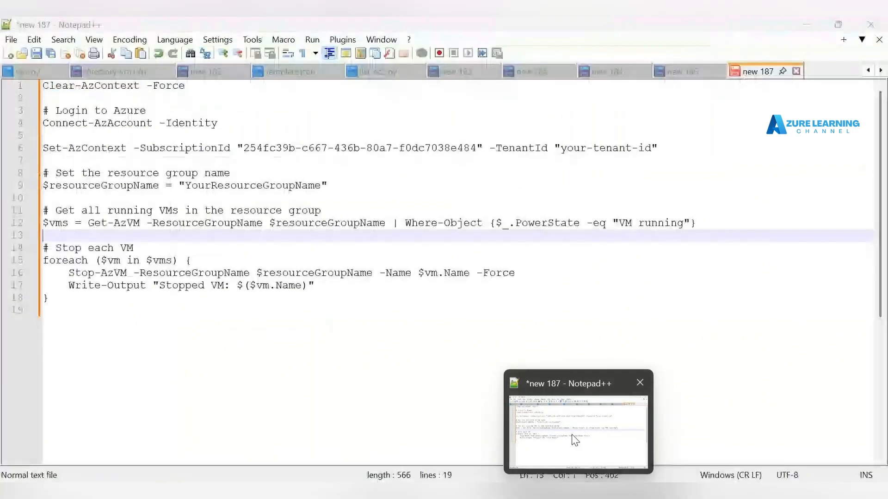
# Step: Copy the entire VM-stopping script from the Notepad++ file new 187 and paste it into the Stop-vm runbook editor
pyautogui.click(575, 440)
pyautogui.click(311, 178)
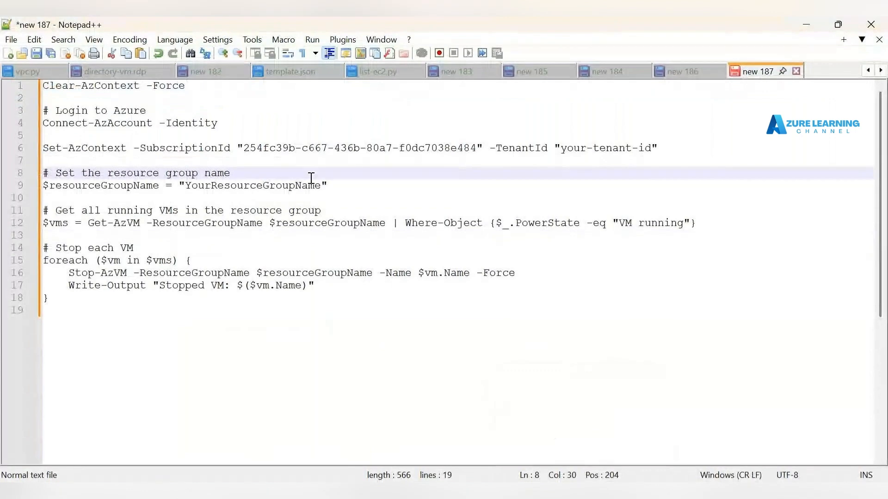
pyautogui.hotkey('ctrl', 'a')
pyautogui.hotkey('ctrl', 'c')
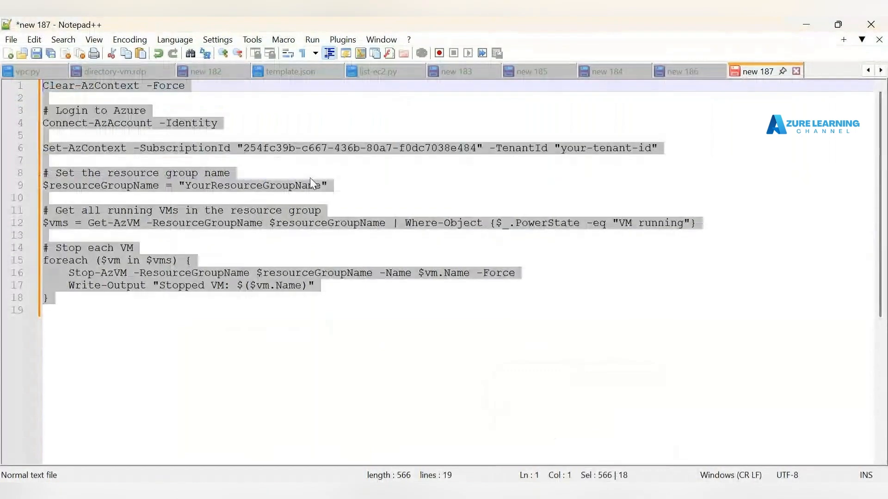
pyautogui.click(806, 24)
pyautogui.hotkey('ctrl', 'v')
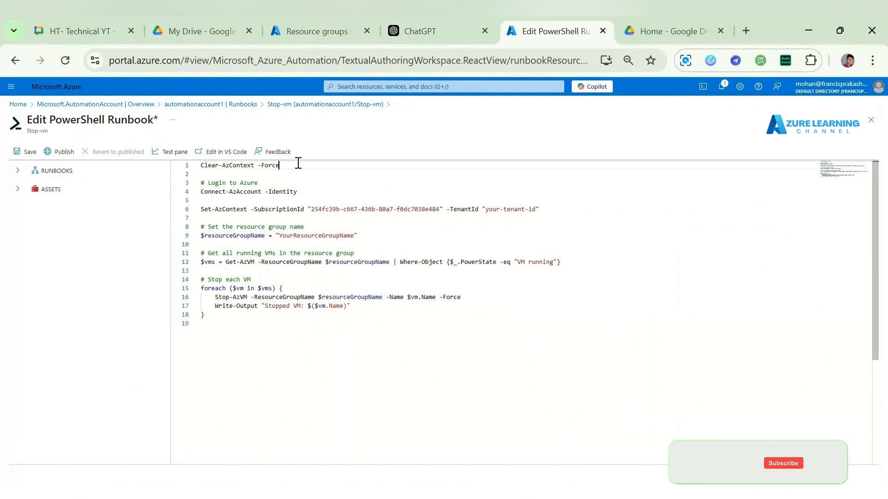
# Step: Examine the script's Clear-AzContext, Connect-AzAccount and Set-AzContext lines, including the tenant ID placeholder
pyautogui.moveTo(297, 165); pyautogui.dragTo(200, 165)
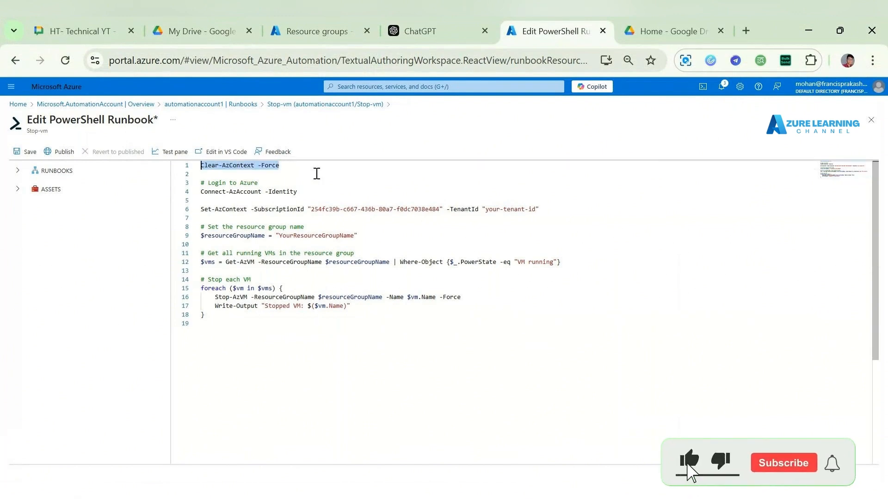
pyautogui.moveTo(308, 192); pyautogui.dragTo(290, 193)
pyautogui.click(309, 171)
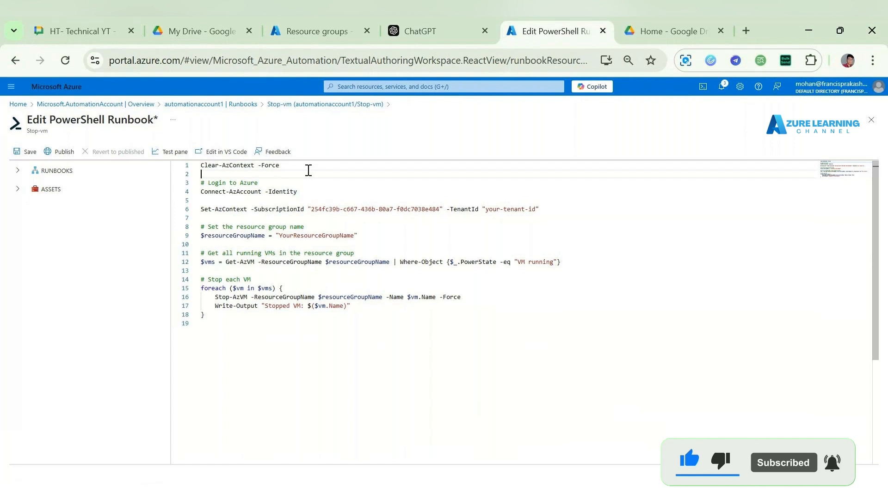
pyautogui.click(324, 169)
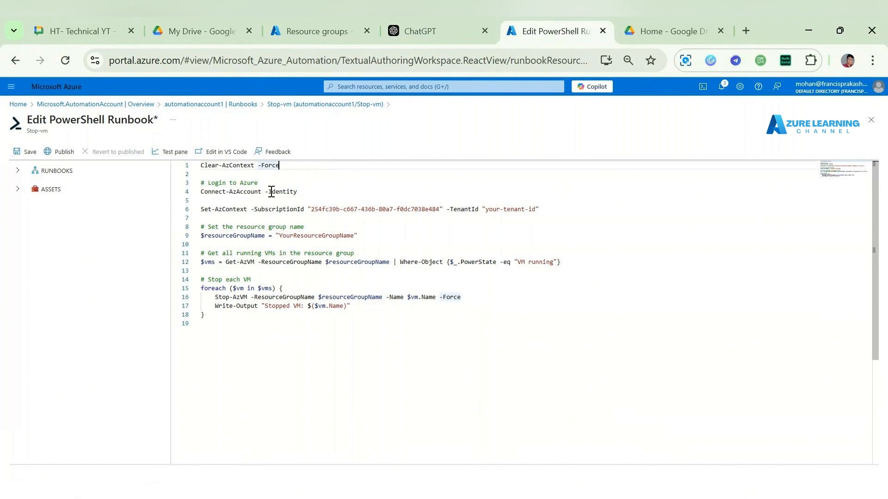
pyautogui.moveTo(203, 188); pyautogui.dragTo(319, 190)
pyautogui.click(319, 190)
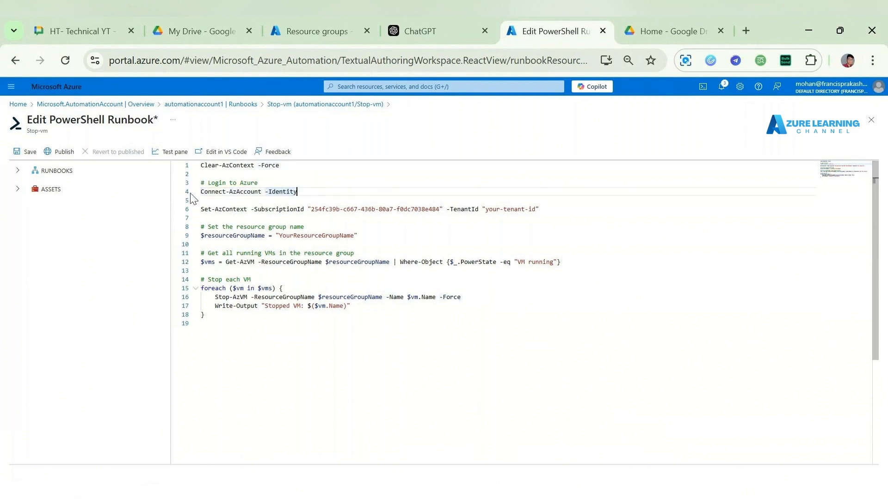
pyautogui.click(342, 204)
pyautogui.click(493, 209)
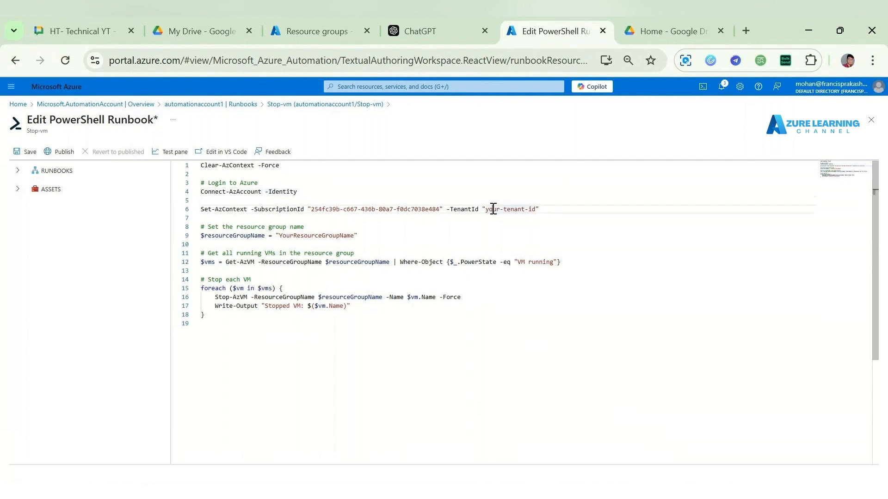
# Step: Search the portal for Microsoft Entra ID and copy the tenant ID from the Default Directory overview
pyautogui.click(324, 33)
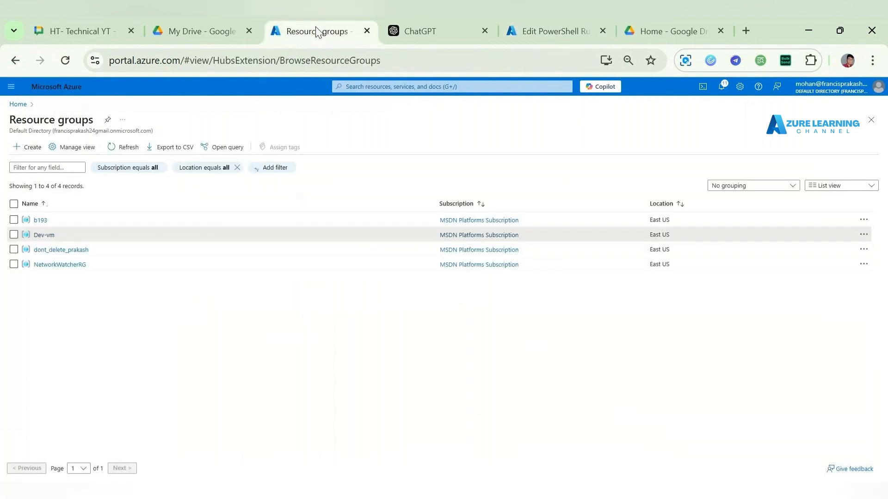
pyautogui.click(18, 104)
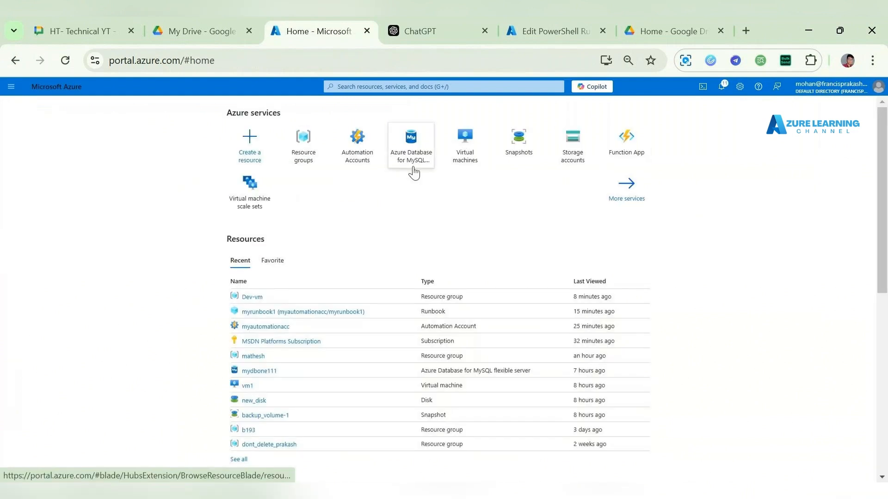
pyautogui.click(419, 87)
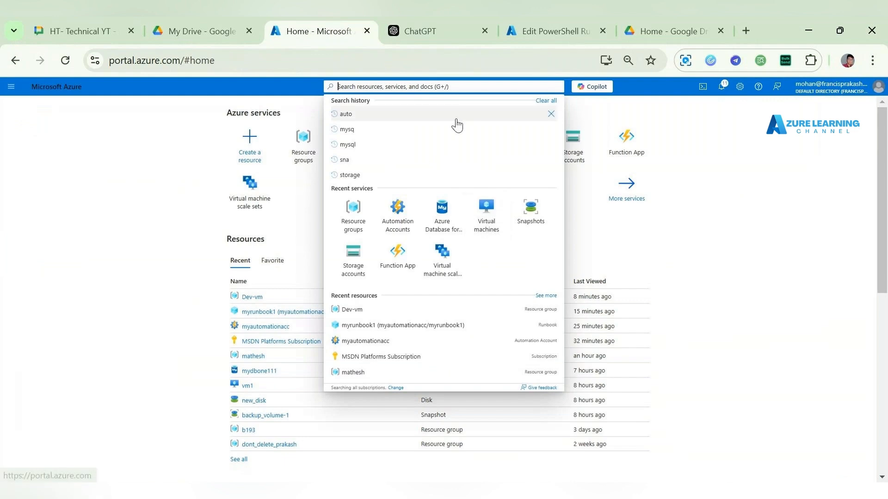
pyautogui.write('entr')
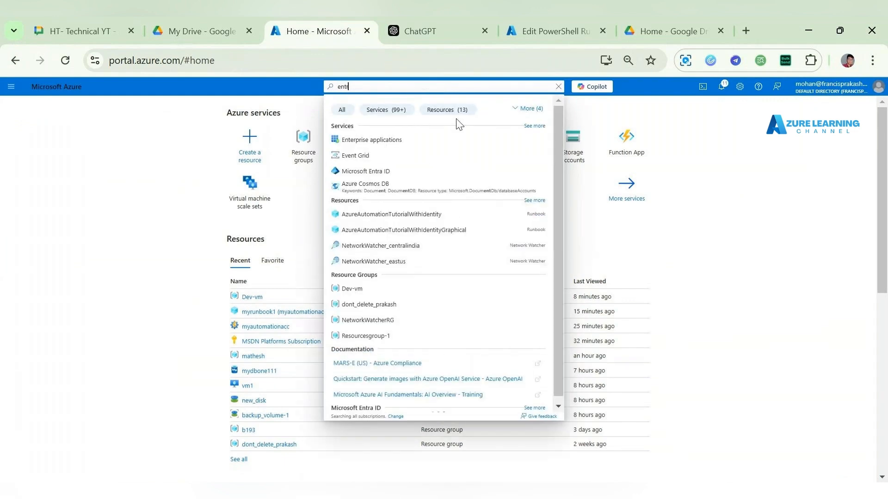
pyautogui.click(425, 150)
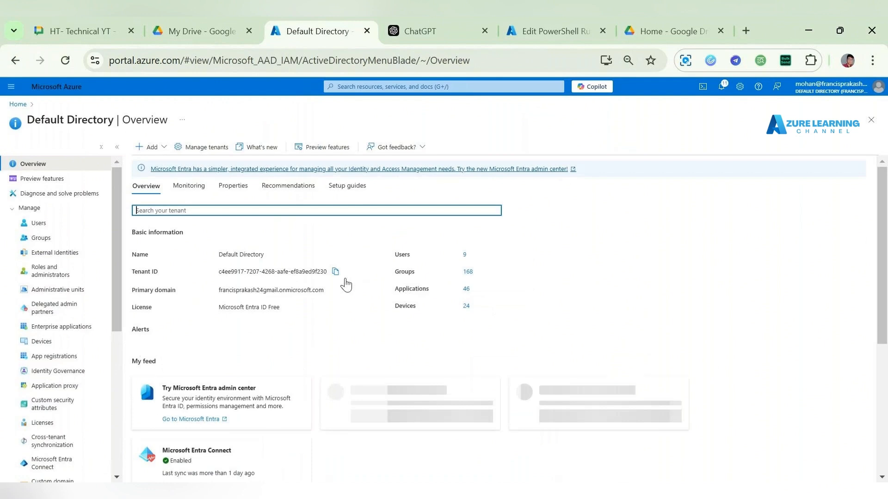
pyautogui.click(335, 272)
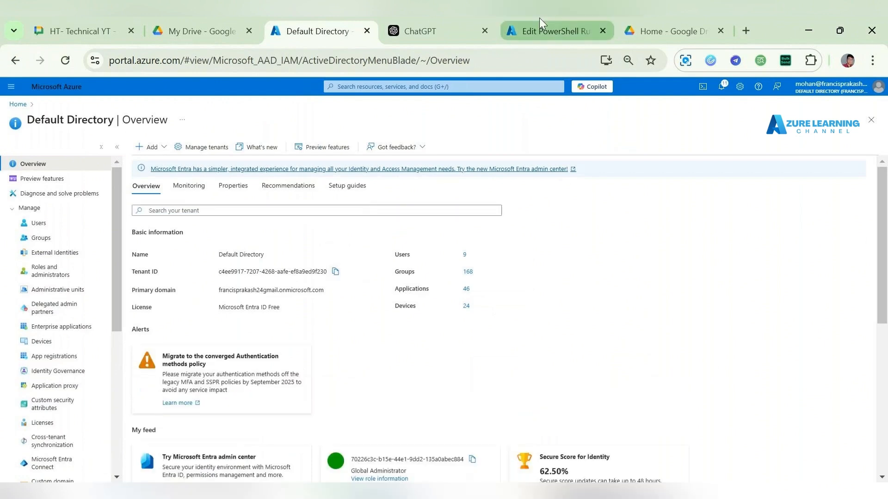
# Step: Replace the your-tenant-id placeholder in the runbook's Set-AzContext line with the copied tenant ID
pyautogui.moveTo(539, 28); pyautogui.dragTo(477, 44)
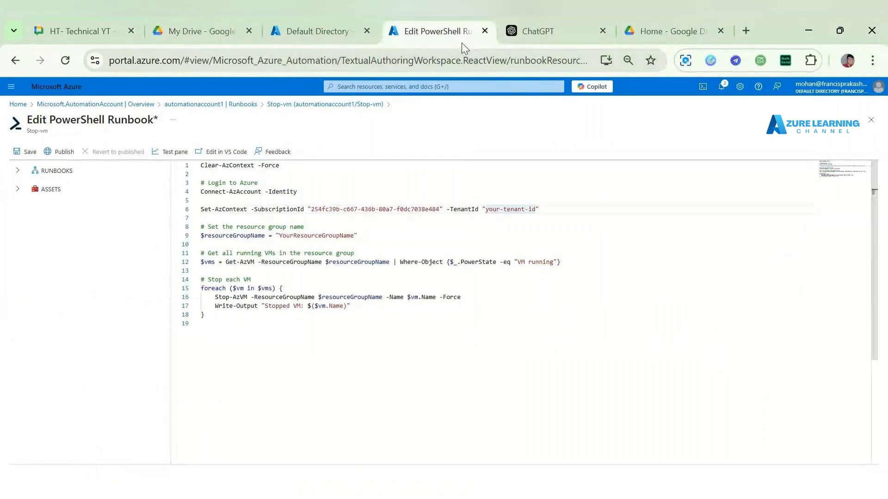
pyautogui.doubleClick(511, 210)
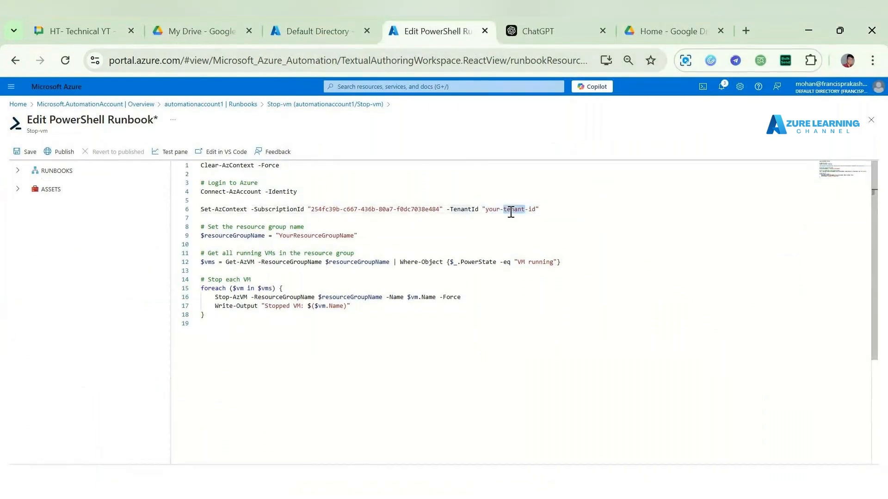
pyautogui.press('BackSpace')
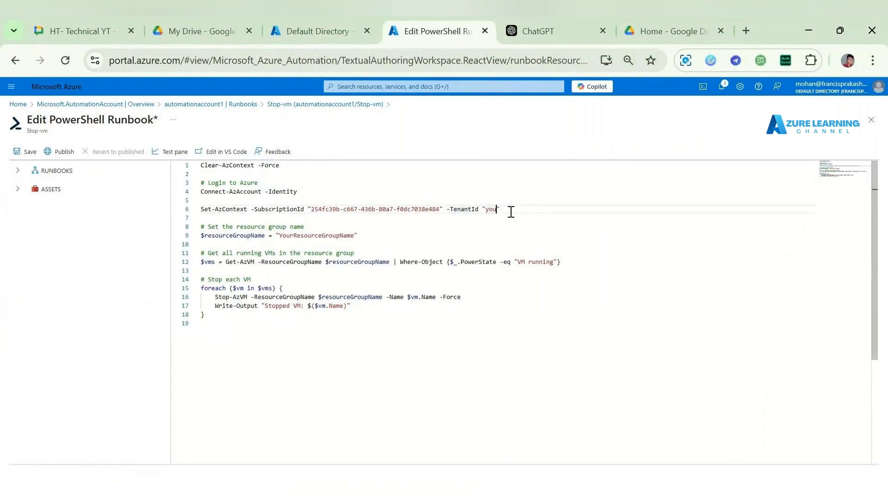
pyautogui.hotkey('ctrl', 'v')
# Step: Copy the name of the Dev-vm resource group and set $resourceGroupName in the runbook script to "Dev-vm"
pyautogui.click(295, 29)
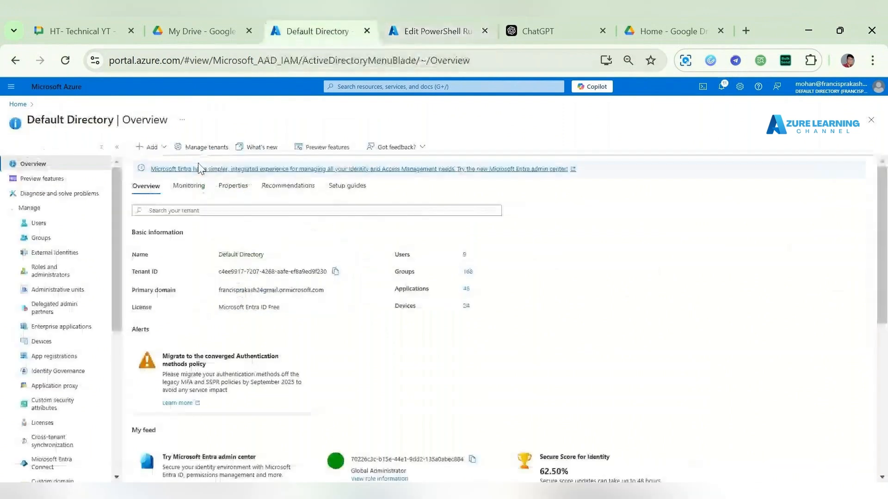
pyautogui.click(17, 104)
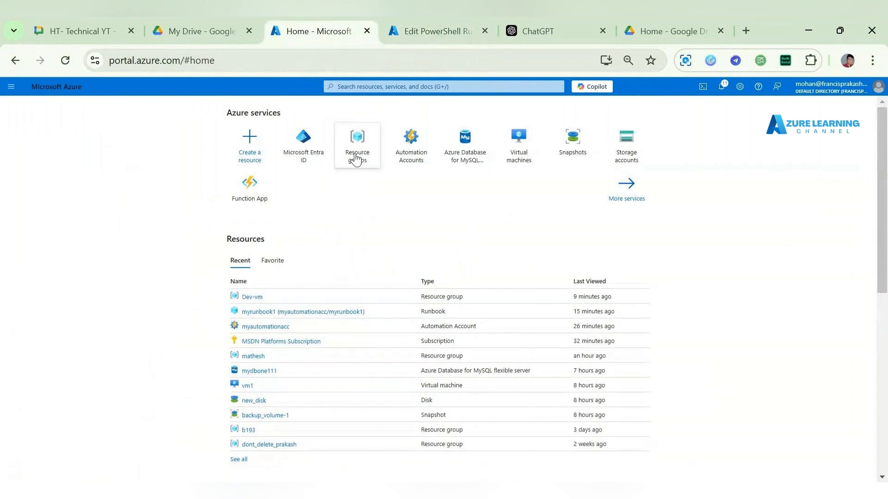
pyautogui.click(355, 158)
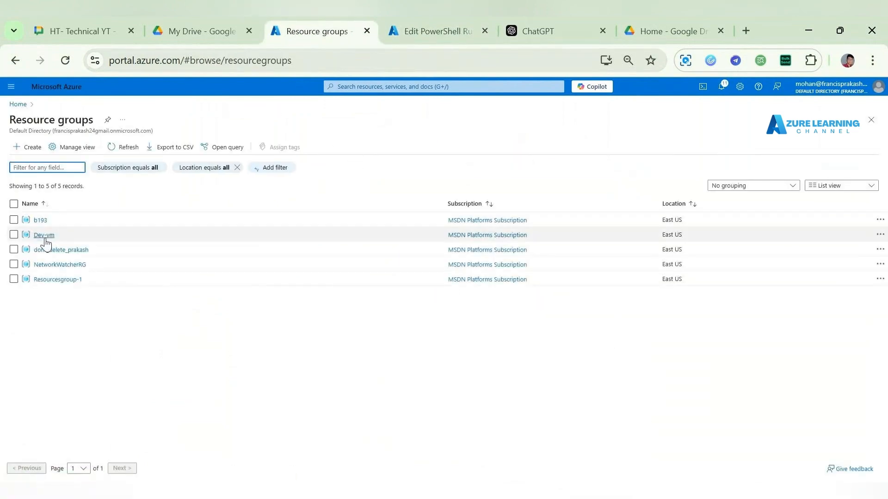
pyautogui.click(45, 235)
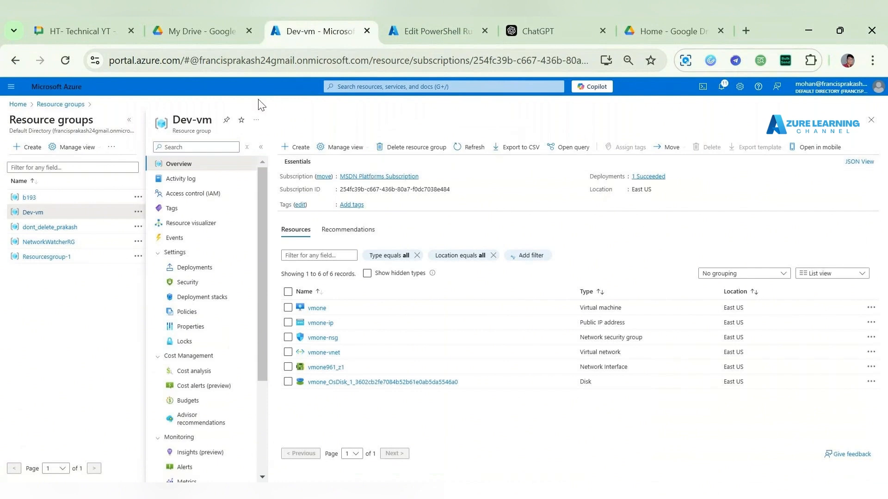
pyautogui.moveTo(215, 121); pyautogui.dragTo(172, 124)
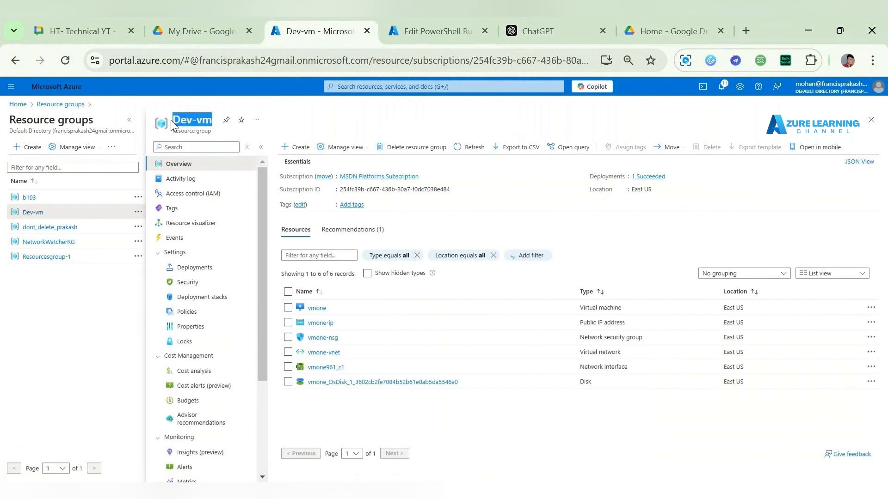
pyautogui.click(421, 32)
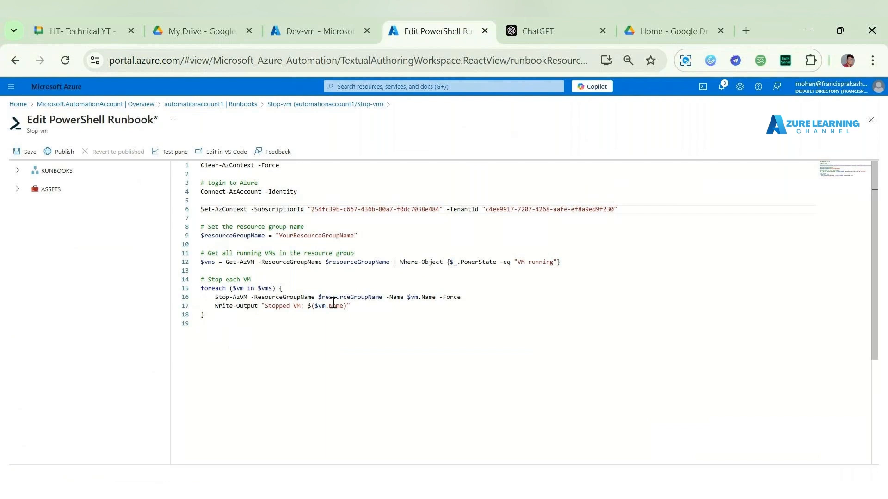
pyautogui.doubleClick(313, 236)
pyautogui.hotkey('ctrl', 'v')
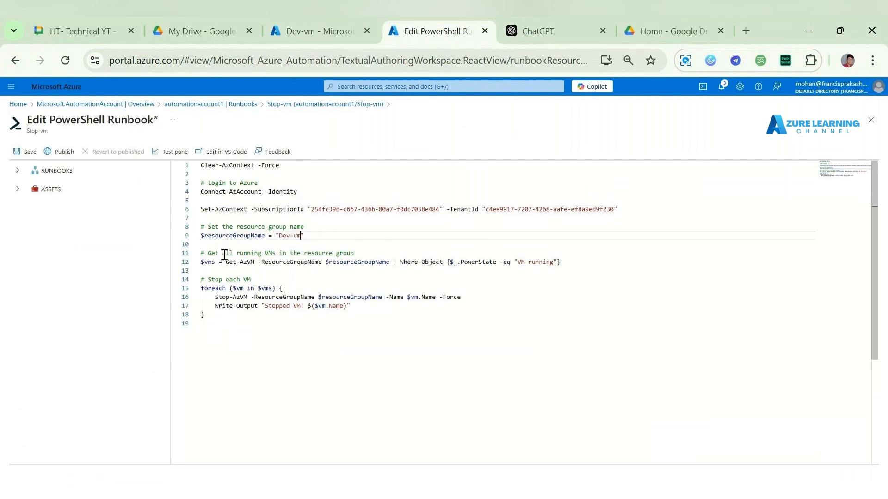
# Step: Examine the script's Get-AzVM line for running VMs and the foreach block that stops each VM
pyautogui.moveTo(222, 262); pyautogui.dragTo(546, 261)
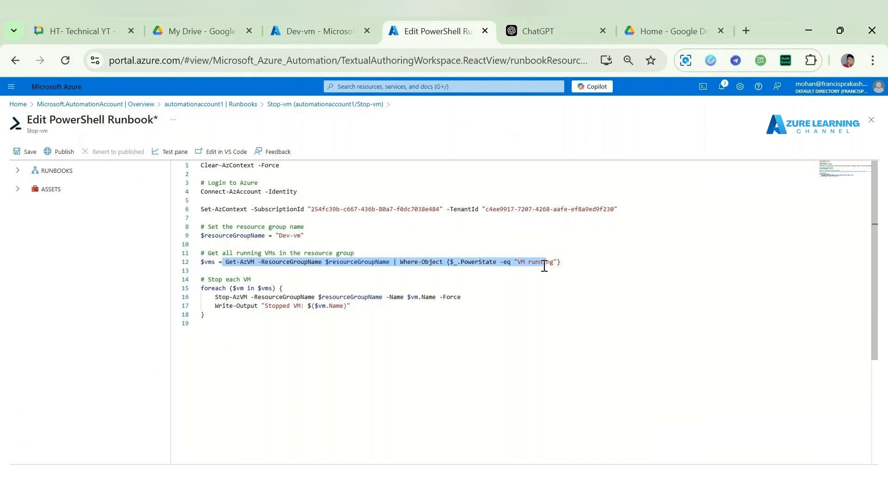
pyautogui.click(586, 254)
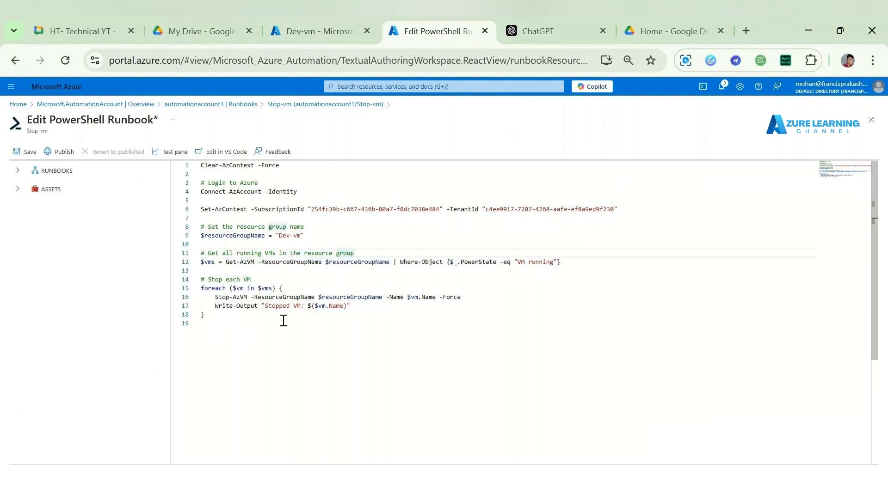
pyautogui.moveTo(210, 318); pyautogui.dragTo(200, 283)
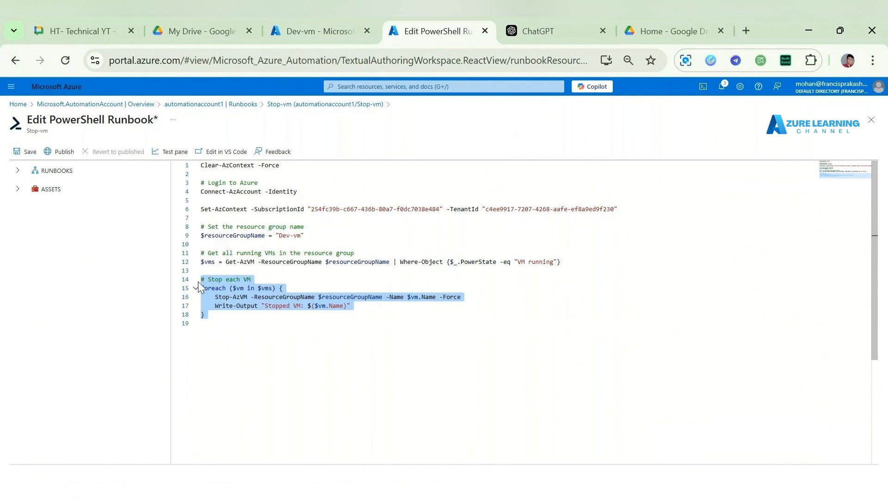
pyautogui.click(486, 320)
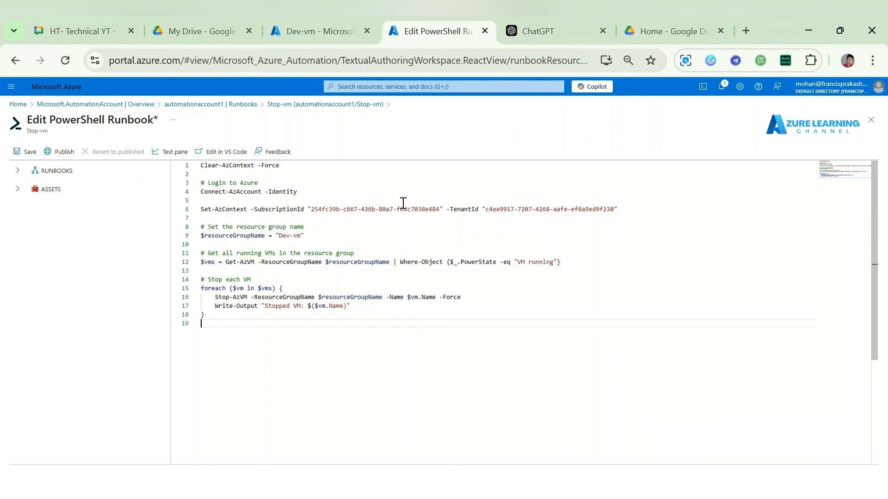
# Step: Save the Stop-vm runbook and publish it, overriding the previously published version
pyautogui.click(22, 156)
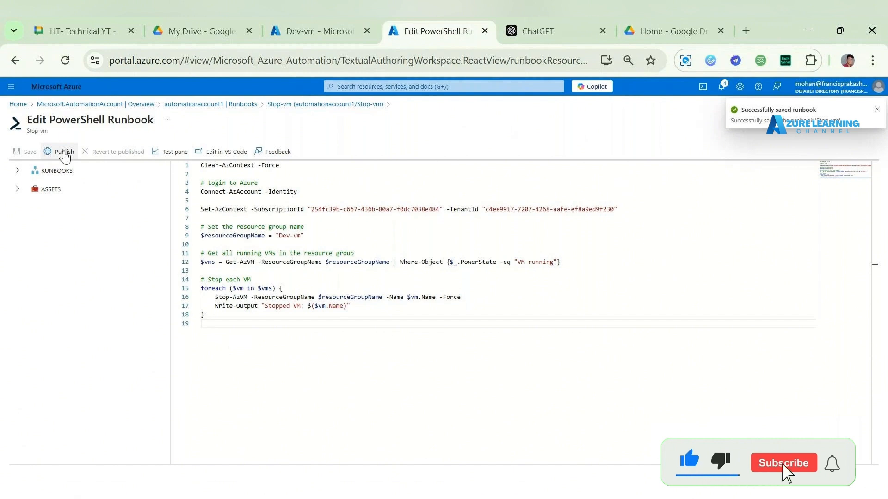
pyautogui.click(64, 154)
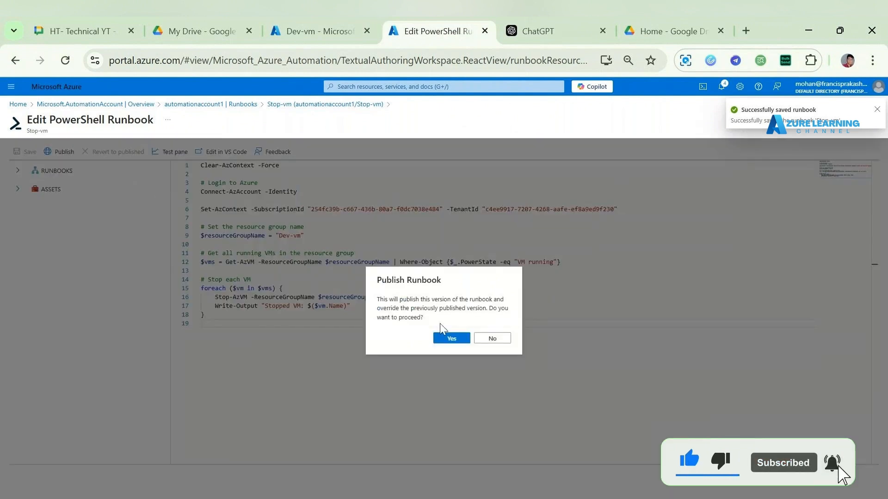
pyautogui.click(452, 338)
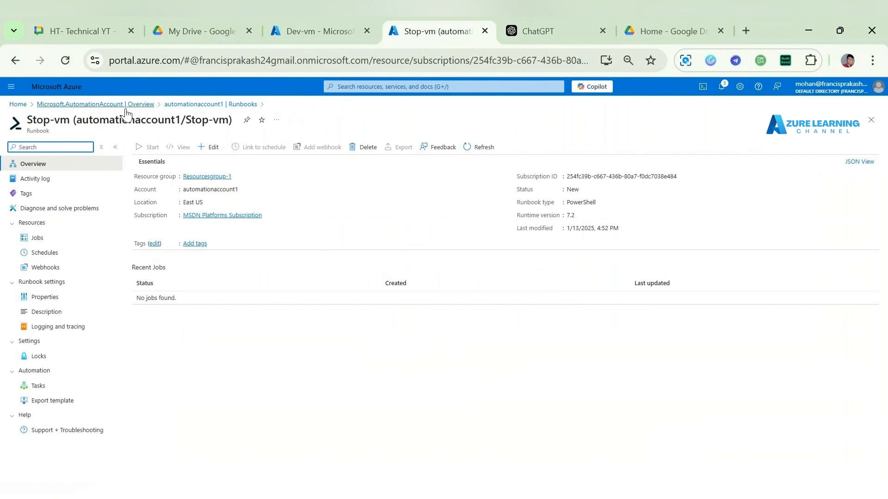
# Step: Open the MSDN Platforms Subscription's access control from the portal home and start adding a role assignment
pyautogui.click(17, 105)
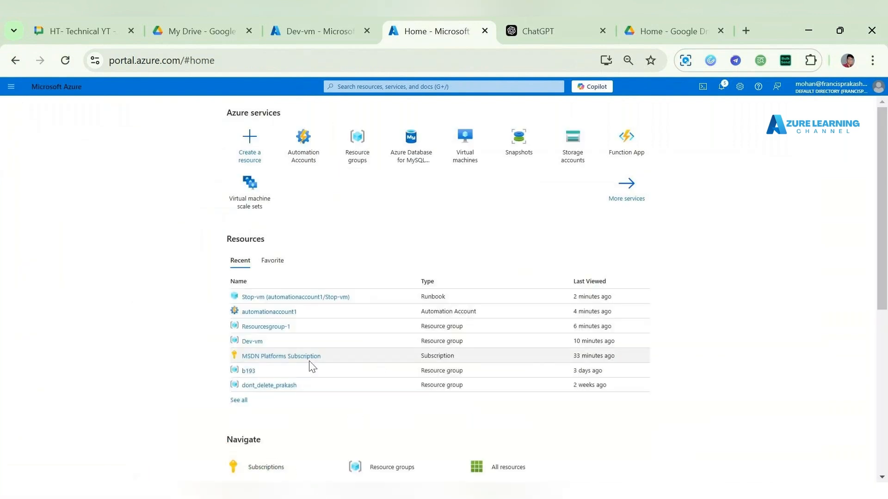
pyautogui.click(308, 366)
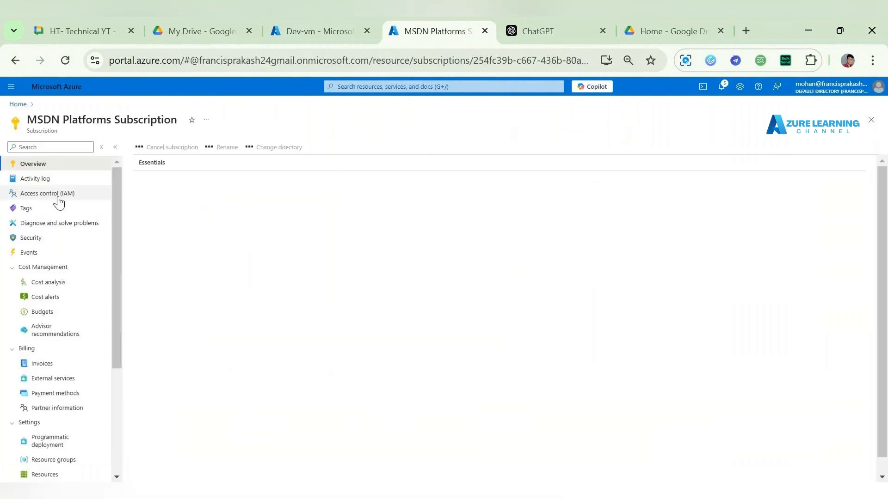
pyautogui.click(58, 194)
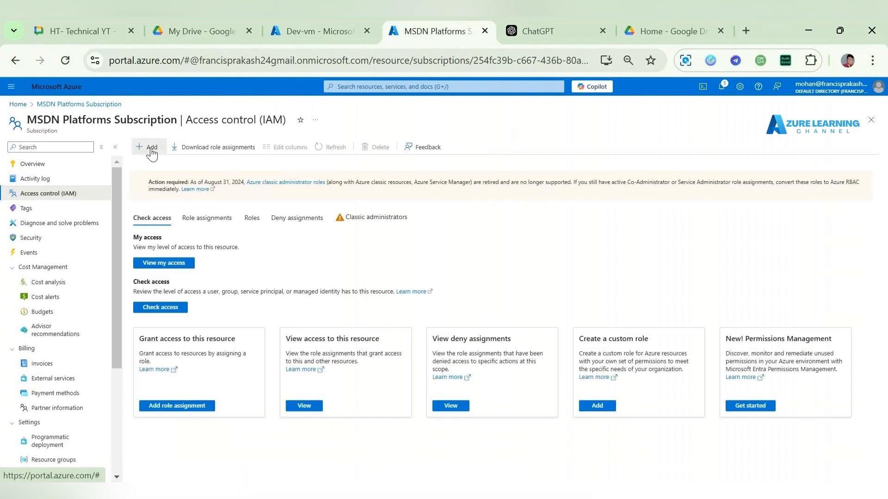
pyautogui.click(150, 148)
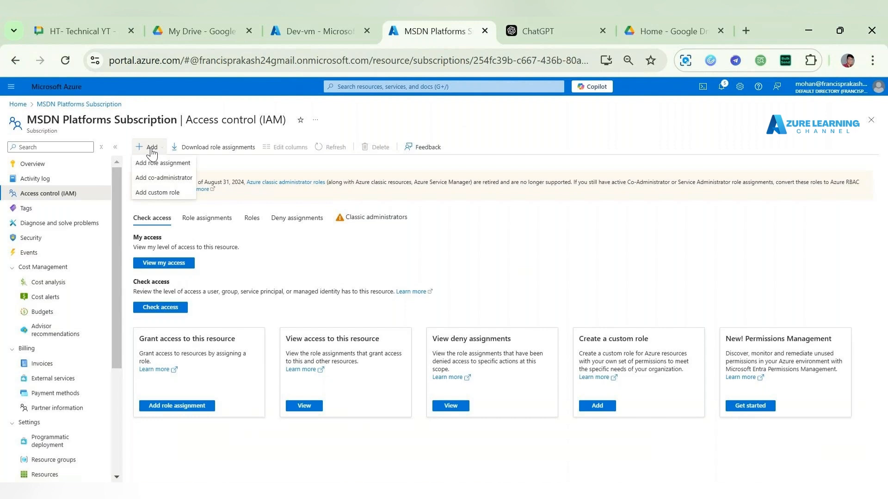
pyautogui.click(166, 171)
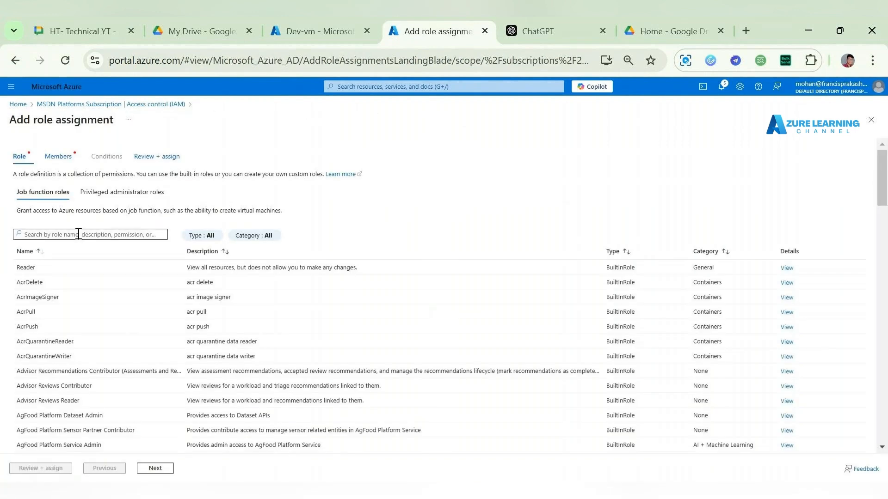
# Step: Choose the Owner privileged administrator role and proceed to the role assignment's members
pyautogui.click(78, 235)
pyautogui.click(129, 189)
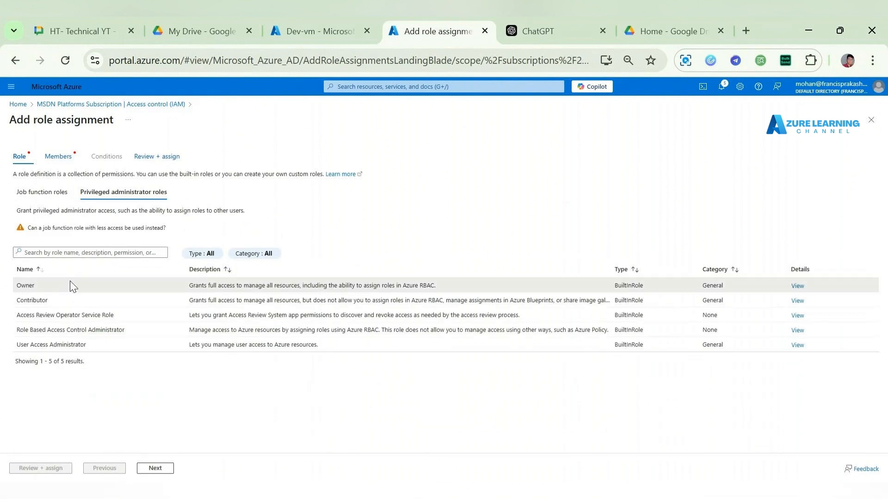
pyautogui.click(70, 281)
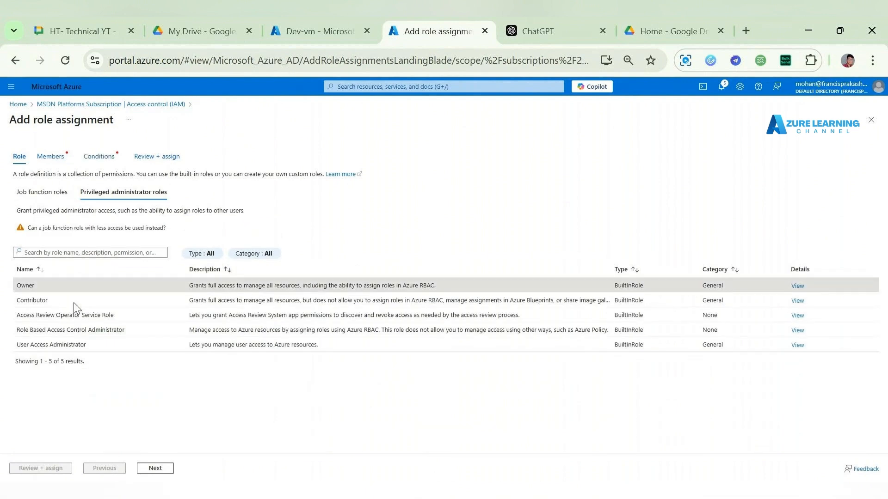
pyautogui.click(162, 469)
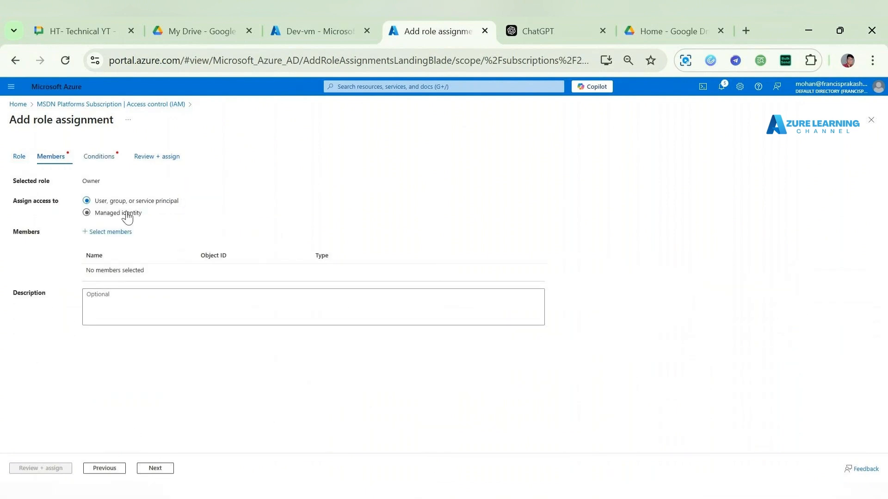
# Step: Assign access to a managed identity, adding the automation account automationaccount1 as the member
pyautogui.click(104, 213)
pyautogui.click(102, 234)
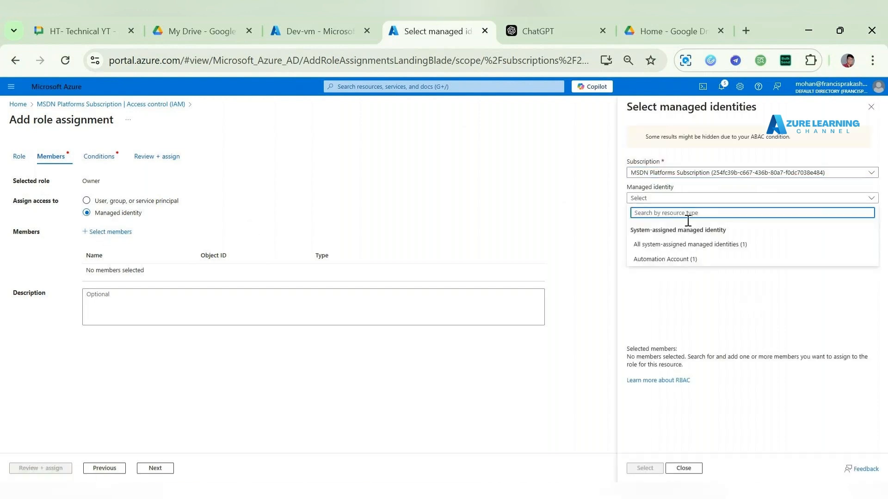
pyautogui.click(654, 259)
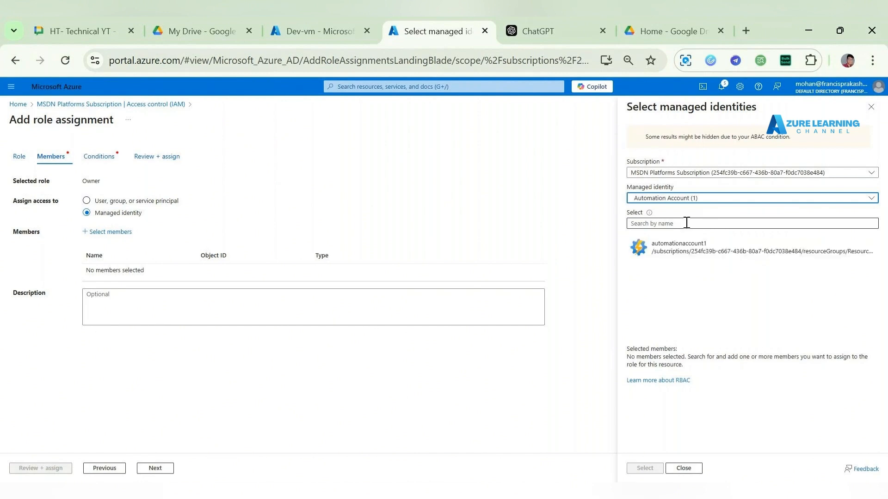
pyautogui.click(680, 252)
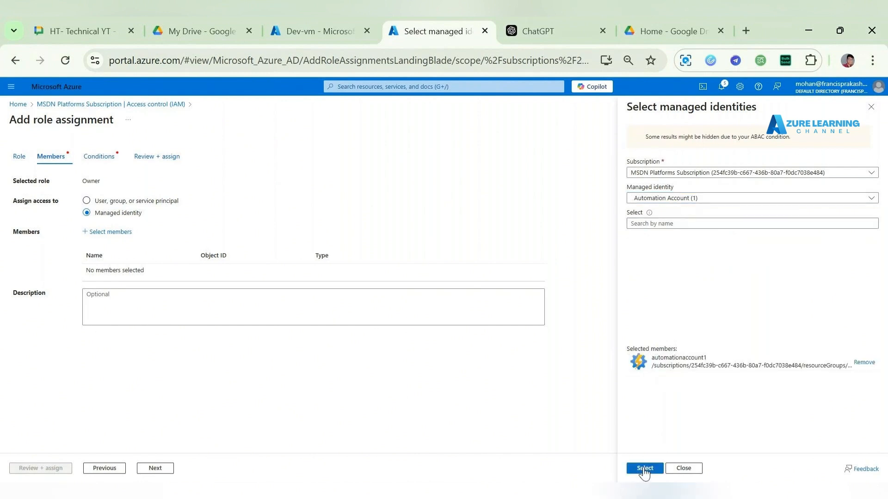
pyautogui.click(643, 469)
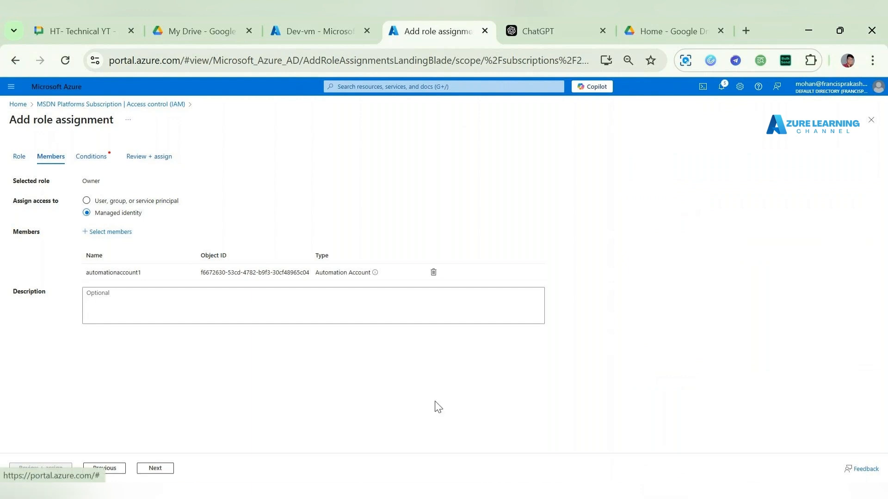
# Step: Set the condition to allow the user to assign all roles (highly privileged), and review and assign the role
pyautogui.click(156, 469)
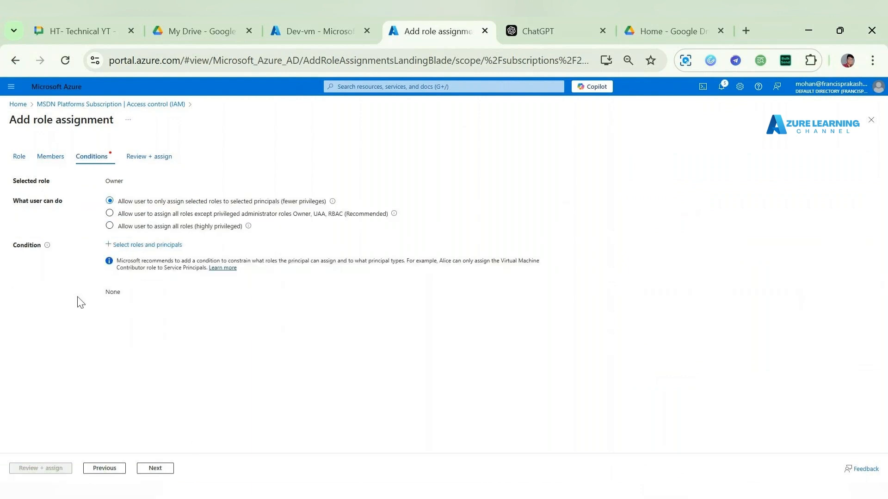
pyautogui.click(121, 227)
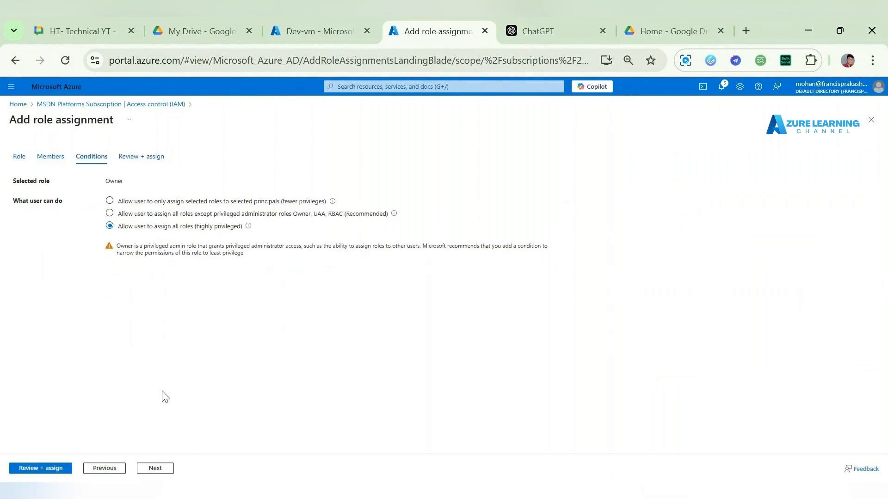
pyautogui.click(155, 469)
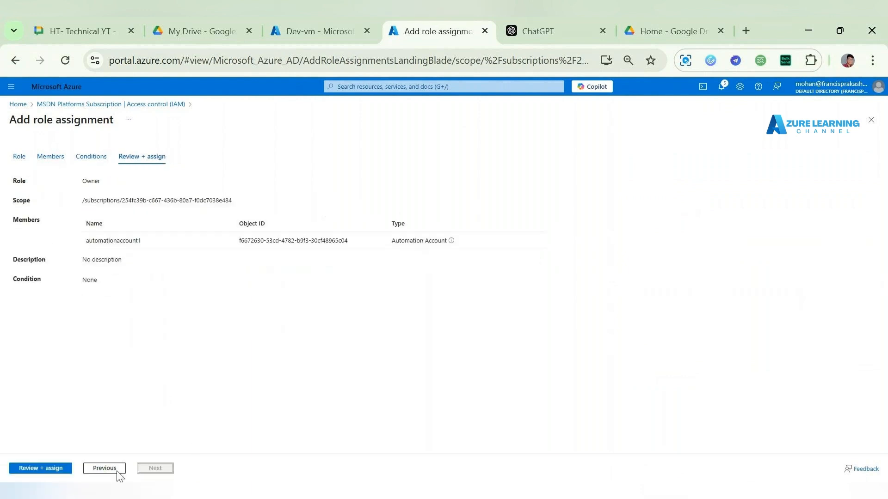
pyautogui.click(31, 470)
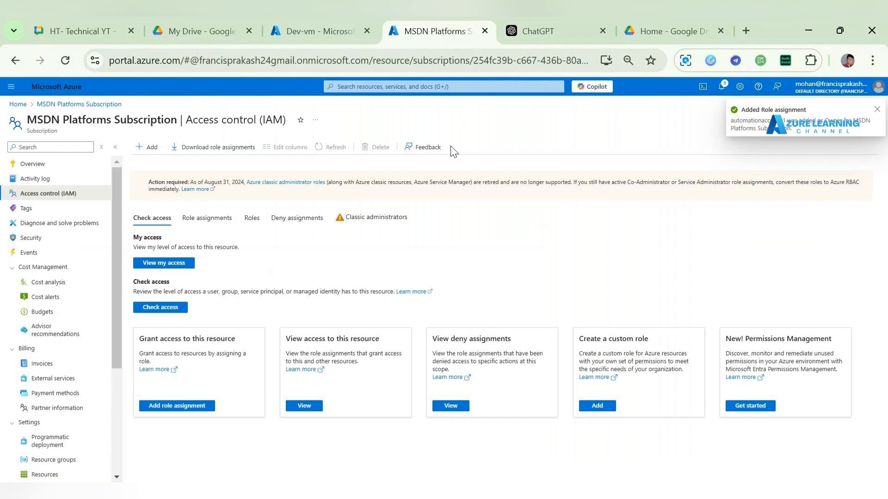
# Step: Open automationaccount1 from Automation Accounts, check its runbooks list, and return to the account's overview
pyautogui.click(319, 31)
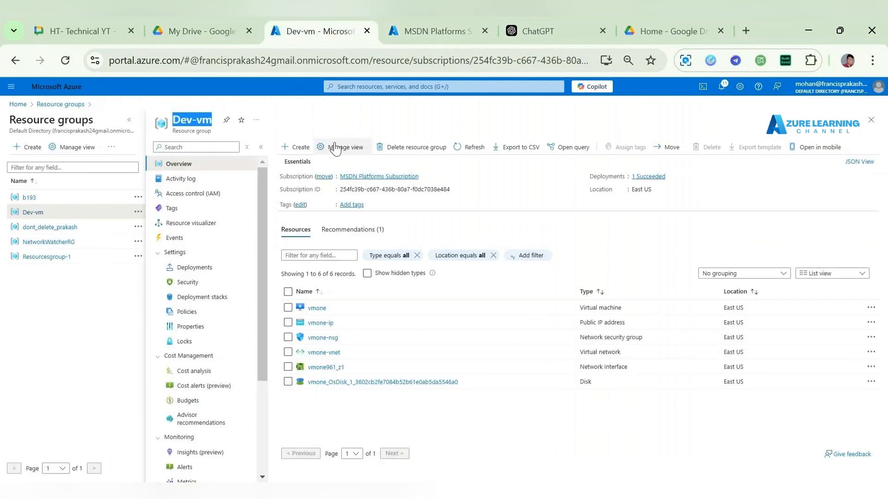
pyautogui.click(17, 104)
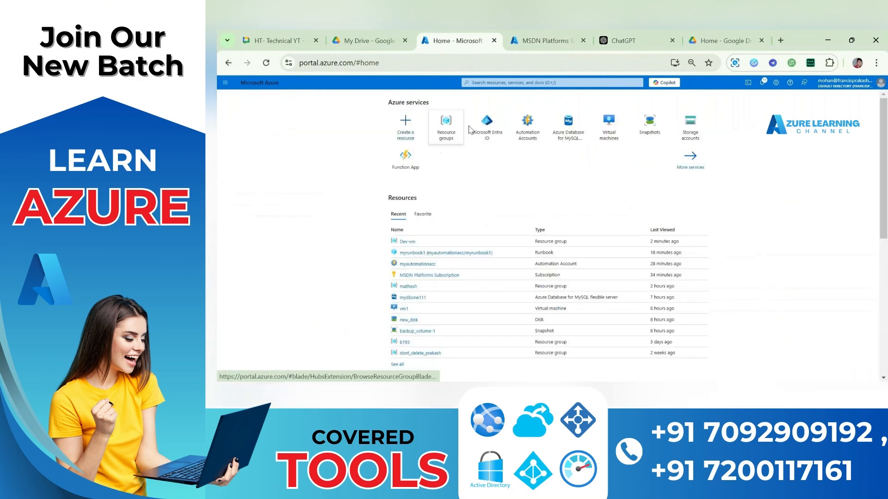
pyautogui.click(527, 125)
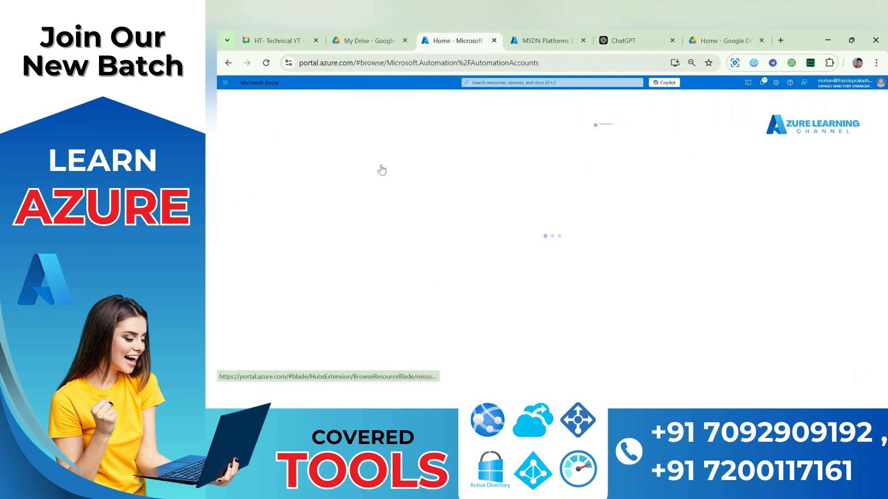
pyautogui.click(256, 185)
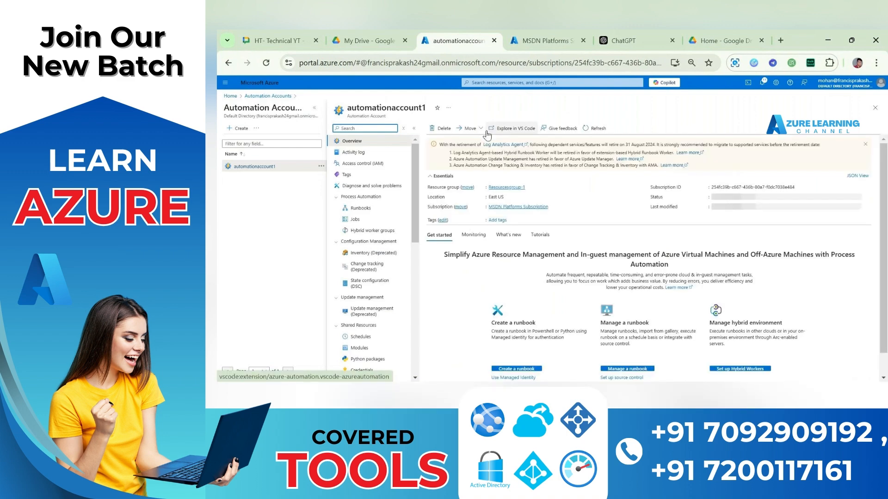
pyautogui.click(360, 208)
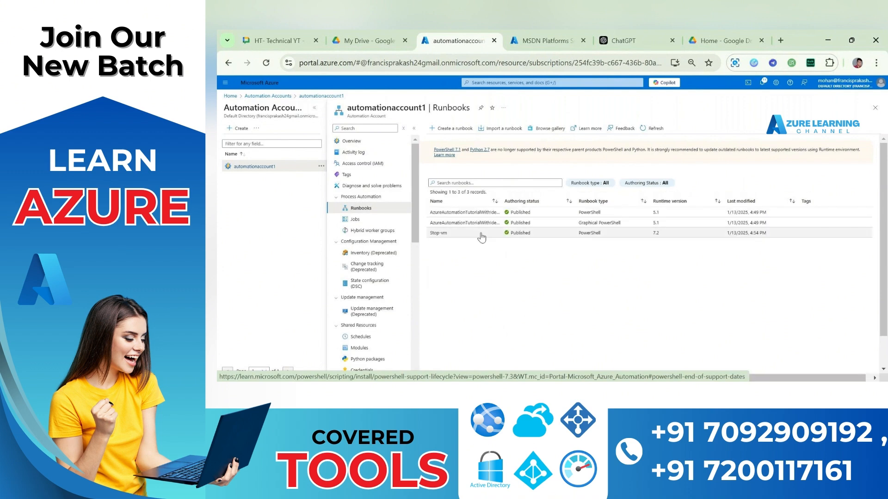
pyautogui.click(386, 149)
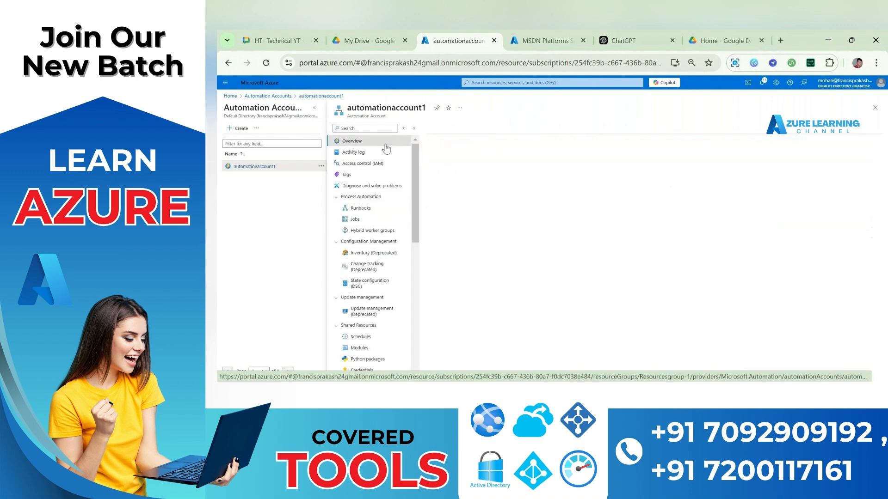
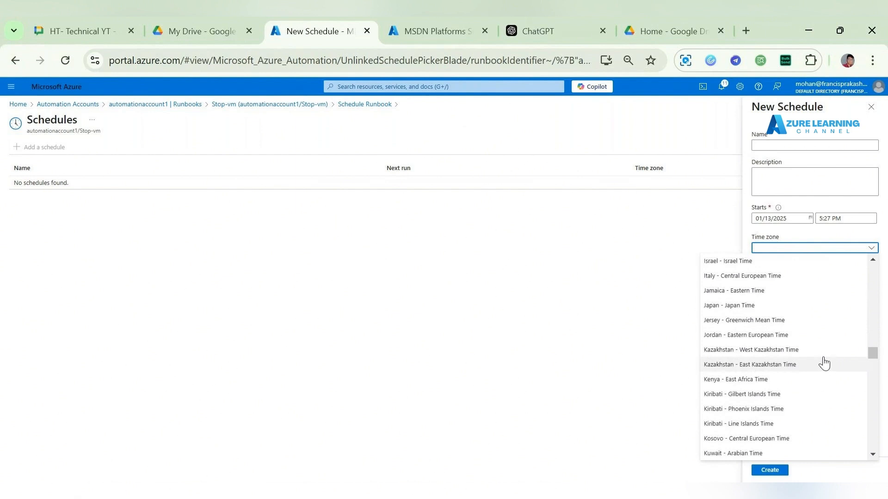
# Step: Set the new schedule's time zone to Japan - Japan Time
pyautogui.click(808, 308)
pyautogui.rightClick(807, 310)
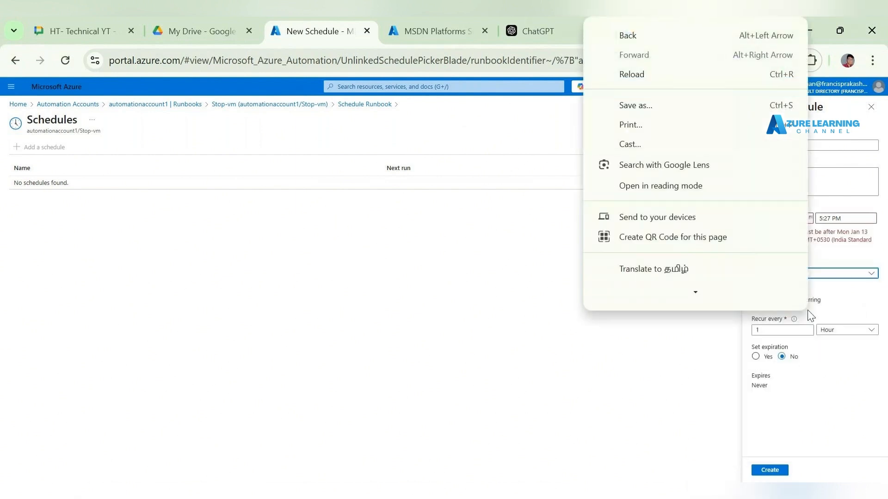
# Step: Set the new schedule's time zone to India - India Standard Time
pyautogui.click(859, 279)
pyautogui.click(859, 280)
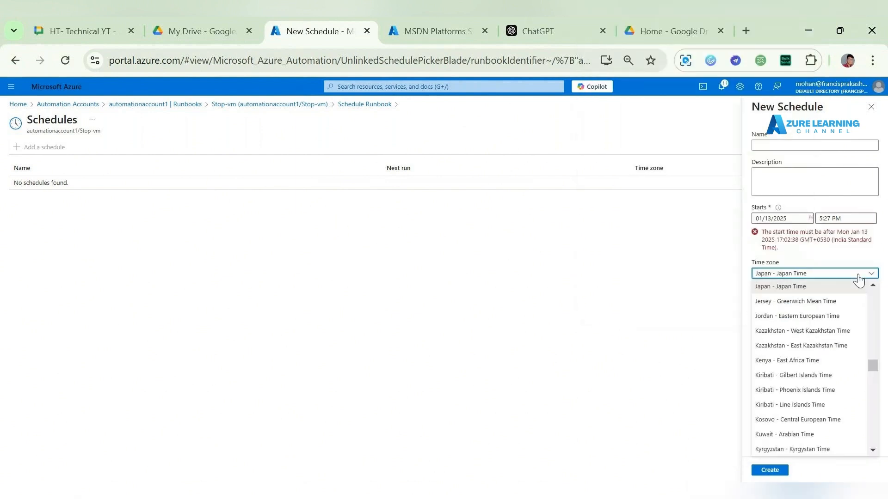
pyautogui.press('Down')
pyautogui.press('Down')
pyautogui.press('Down')
pyautogui.press('Down')
pyautogui.press('Down')
pyautogui.press('Down')
pyautogui.press('Down')
pyautogui.press('Down')
pyautogui.press('Down')
pyautogui.press('Down')
pyautogui.press('Down')
pyautogui.press('Down')
pyautogui.press('Down')
pyautogui.press('Down')
pyautogui.press('Down')
pyautogui.press('Down')
pyautogui.press('Down')
pyautogui.press('Down')
pyautogui.press('Down')
pyautogui.press('Down')
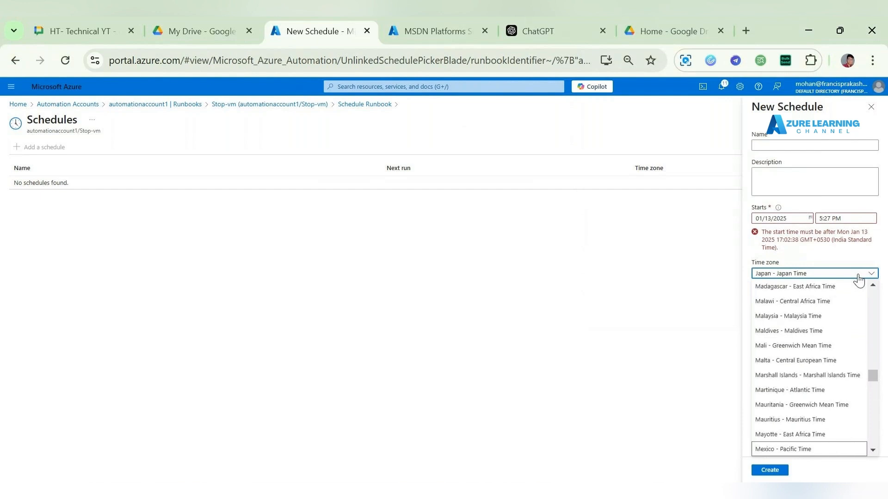
pyautogui.press('Down')
pyautogui.press('Down')
pyautogui.press('Down')
pyautogui.press('Down')
pyautogui.press('Down')
pyautogui.press('Down')
pyautogui.press('Down')
pyautogui.press('Down')
pyautogui.press('Down')
pyautogui.press('Down')
pyautogui.press('Down')
pyautogui.press('Down')
pyautogui.press('Down')
pyautogui.press('Down')
pyautogui.press('Down')
pyautogui.press('Down')
pyautogui.press('Down')
pyautogui.press('Down')
pyautogui.press('Down')
pyautogui.press('Down')
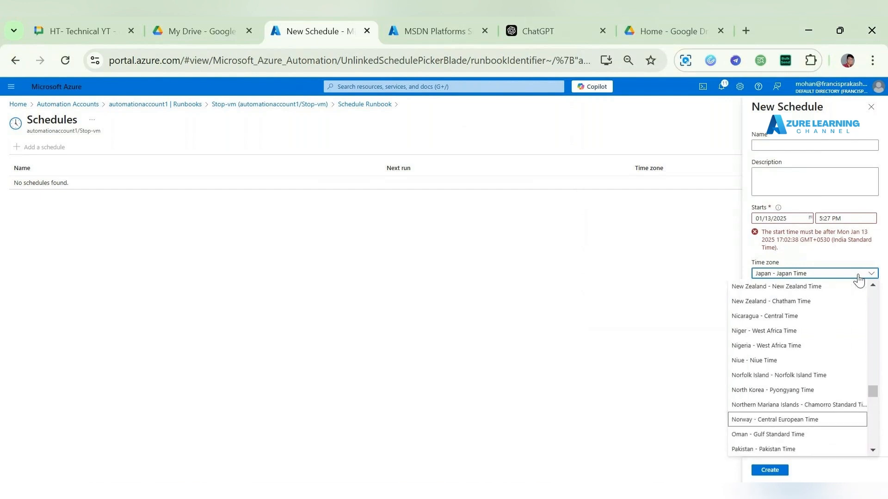
pyautogui.press('Up')
pyautogui.press('Up')
pyautogui.press('Up')
pyautogui.press('Up')
pyautogui.press('Up')
pyautogui.press('Up')
pyautogui.press('Up')
pyautogui.press('Up')
pyautogui.press('Up')
pyautogui.press('Up')
pyautogui.press('Up')
pyautogui.press('Up')
pyautogui.press('Up')
pyautogui.press('Up')
pyautogui.press('Up')
pyautogui.press('Up')
pyautogui.press('Up')
pyautogui.press('Up')
pyautogui.press('Up')
pyautogui.press('Up')
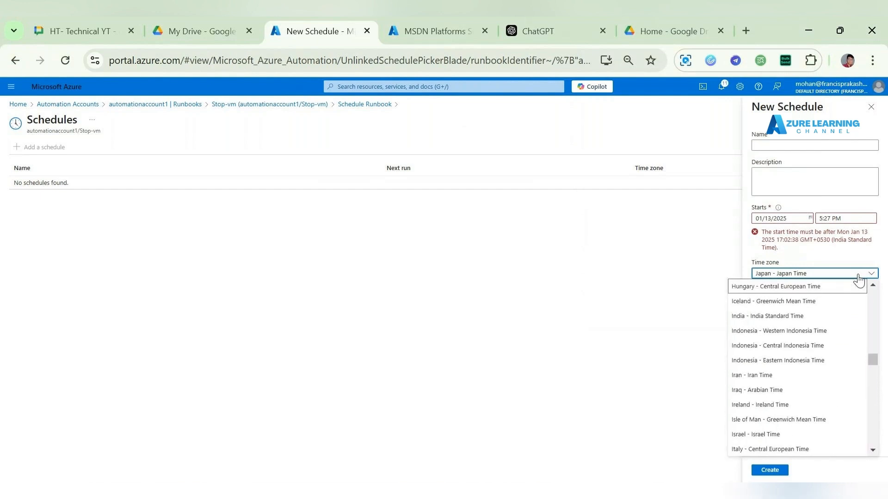
pyautogui.press('Down')
pyautogui.press('Down')
pyautogui.press('Down')
pyautogui.press('Down')
pyautogui.press('Up')
pyautogui.press('Up')
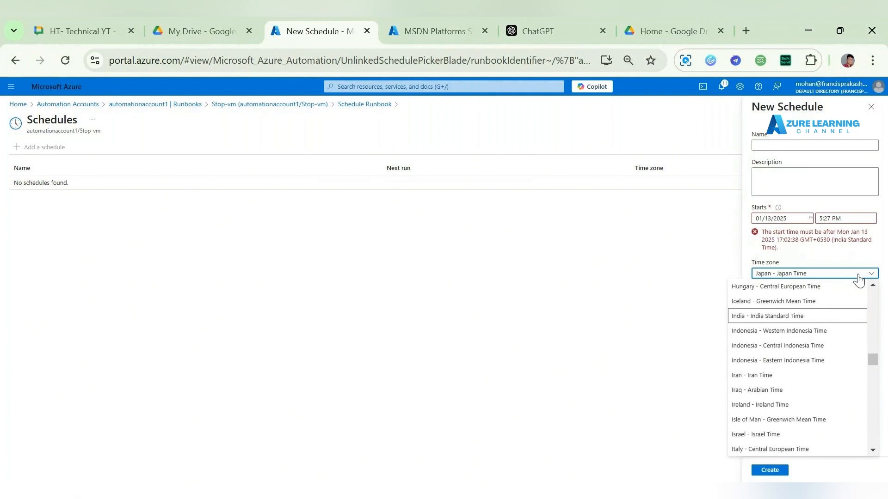
pyautogui.press('Return')
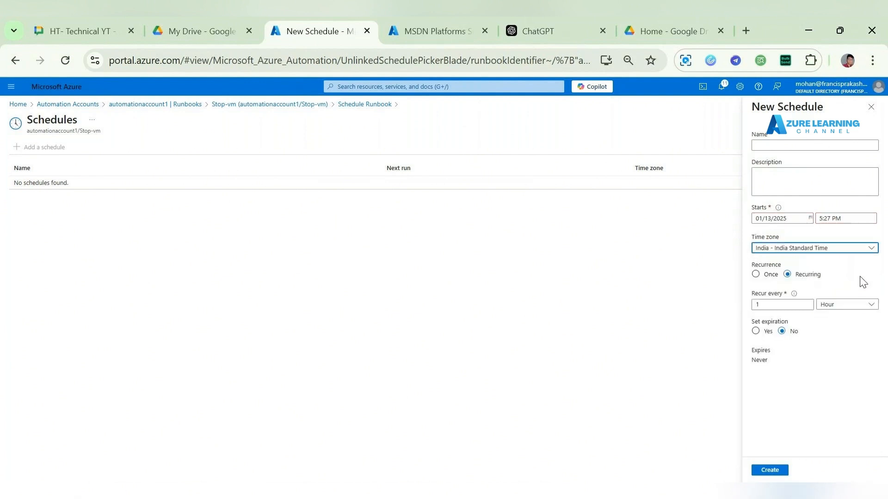
# Step: Set the schedule to recur every 5 weeks on Friday
pyautogui.click(779, 311)
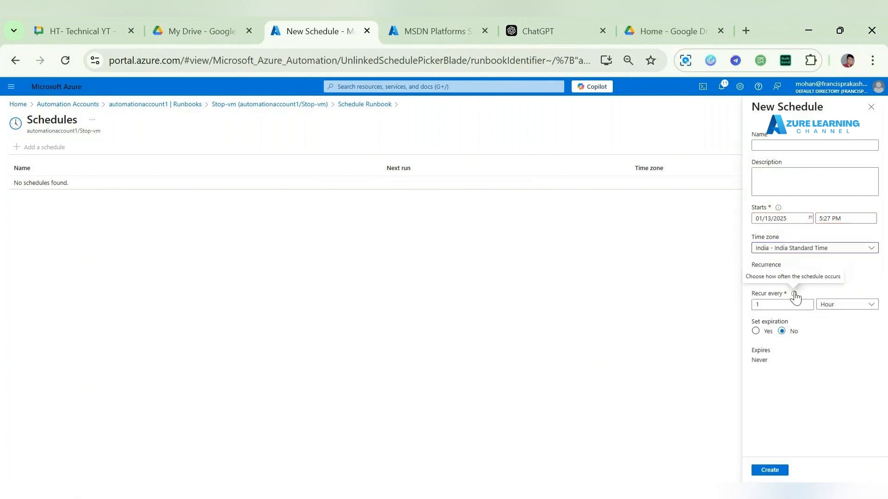
pyautogui.click(784, 305)
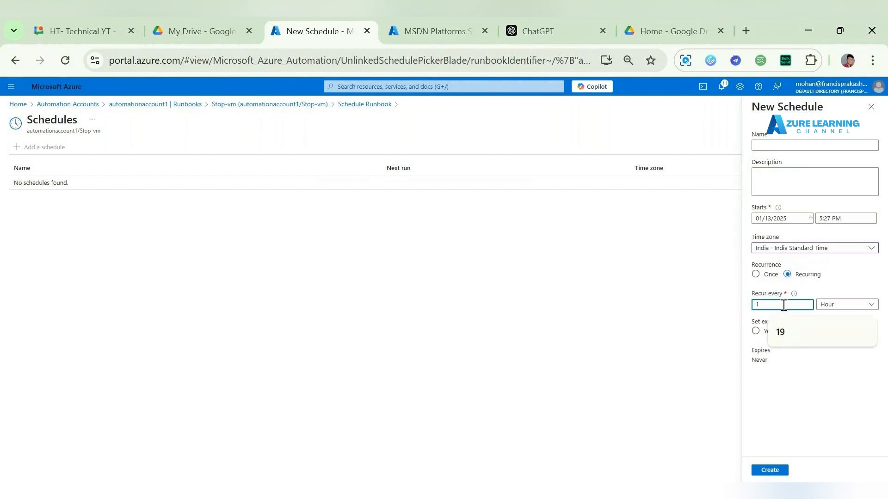
pyautogui.click(854, 285)
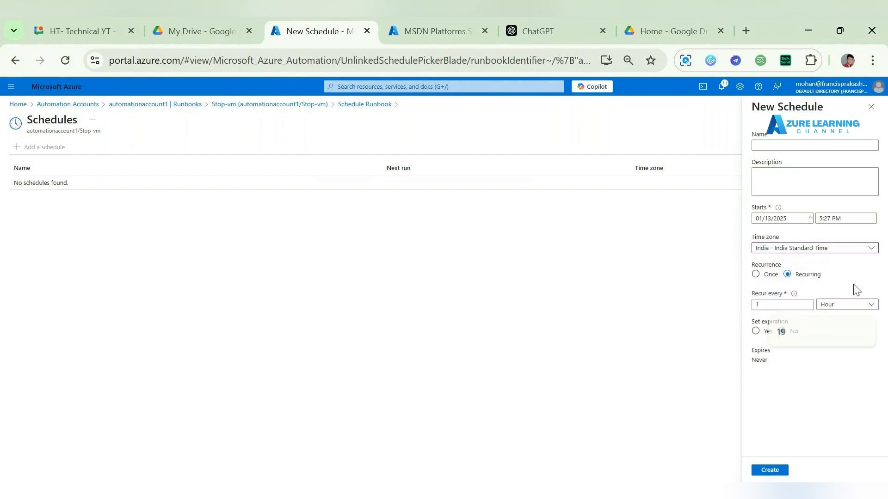
pyautogui.click(781, 304)
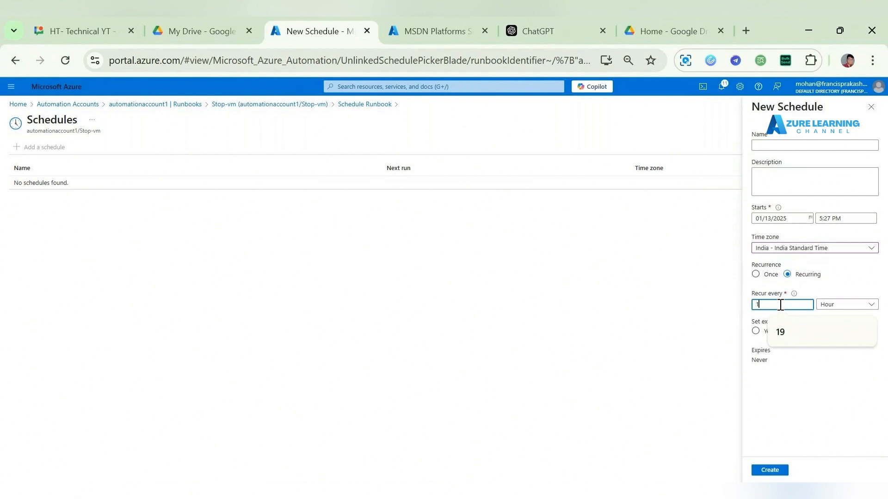
pyautogui.press('BackSpace')
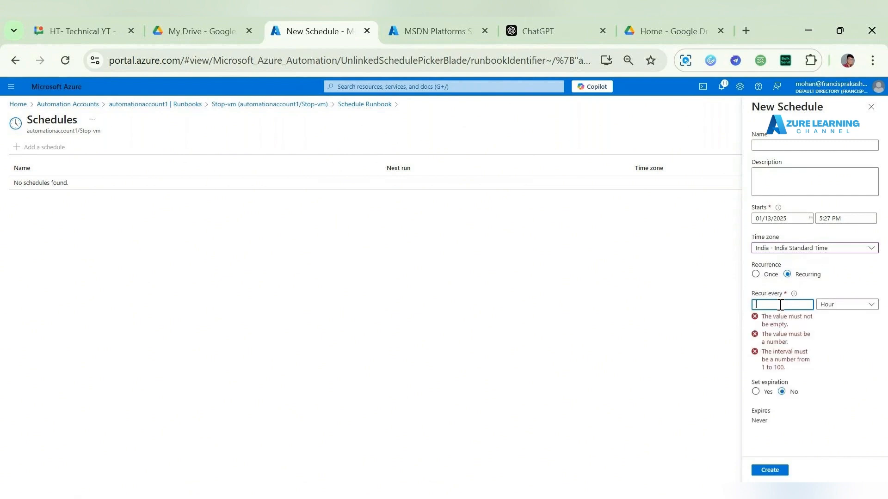
pyautogui.write('5')
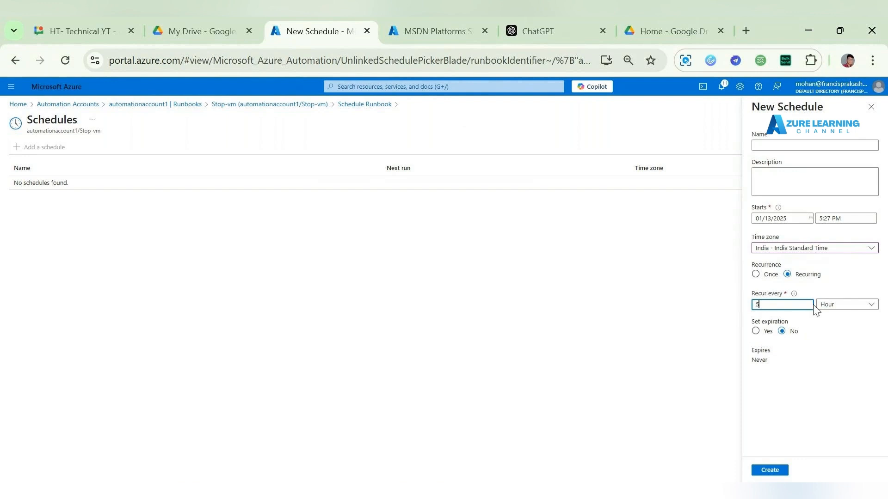
pyautogui.click(835, 310)
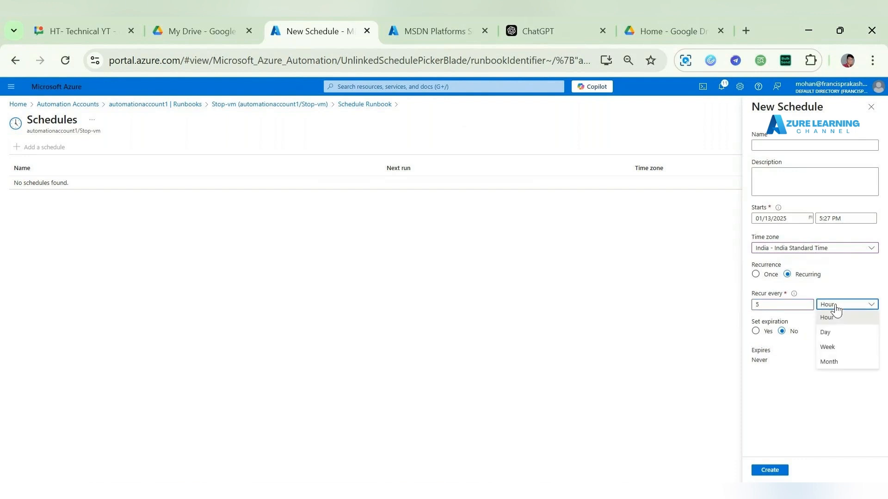
pyautogui.click(840, 346)
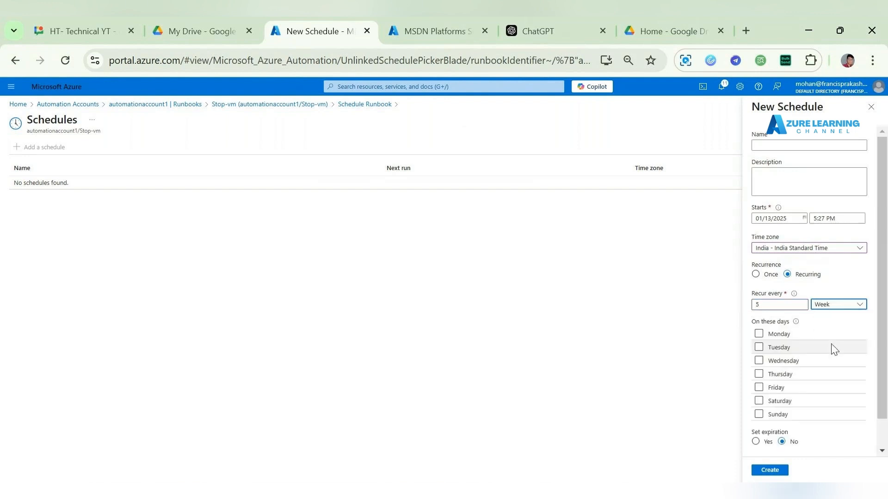
pyautogui.click(774, 309)
pyautogui.doubleClick(774, 309)
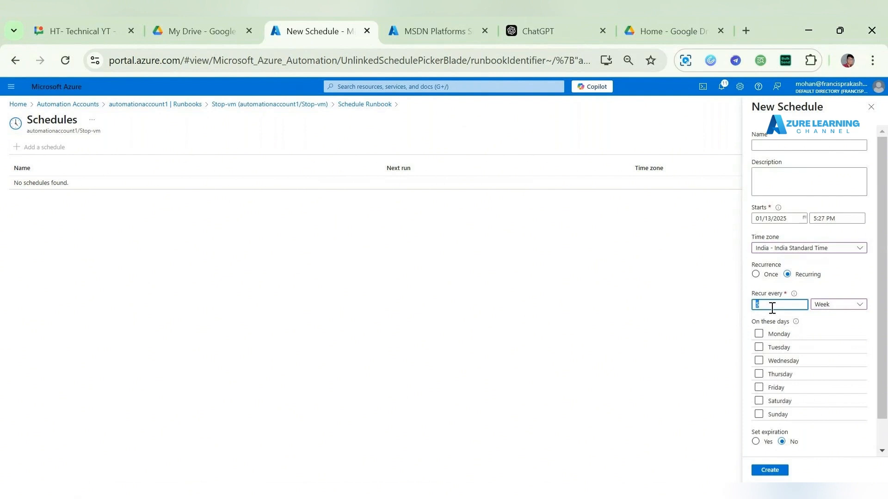
pyautogui.click(758, 388)
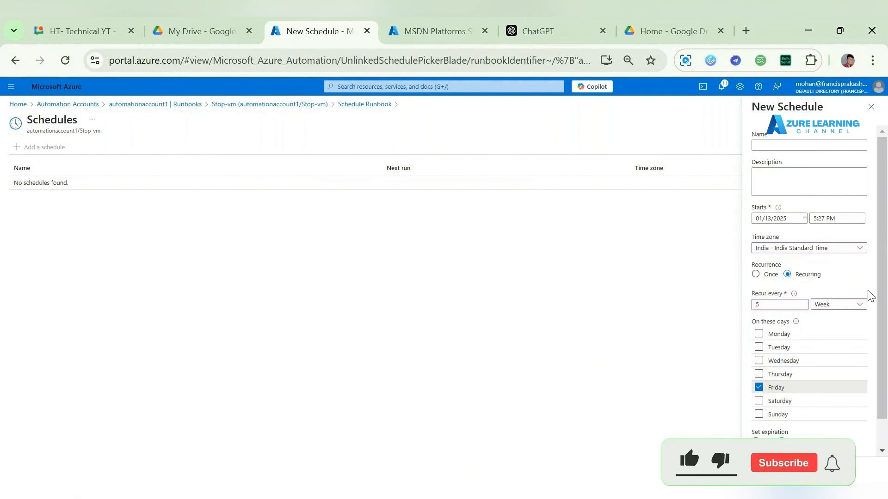
# Step: Create the schedule with the name Stop_vm and link it to the Stop-vm runbook
pyautogui.scroll(-1, 882, 273)
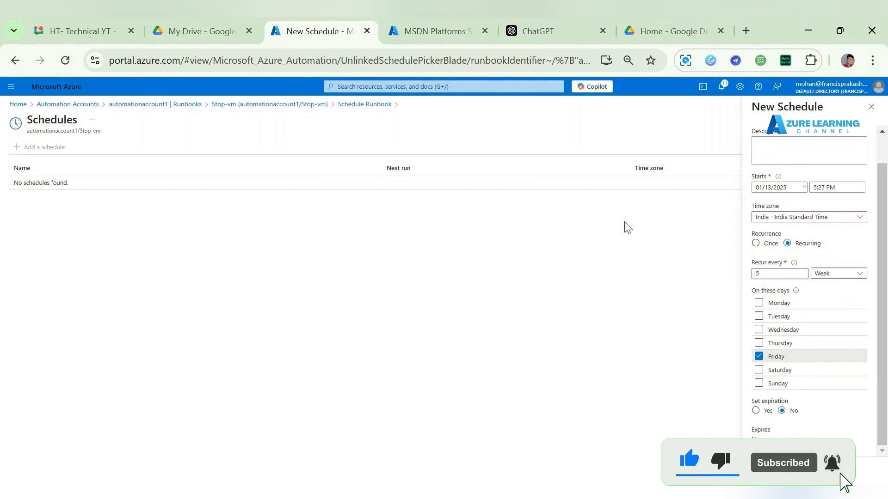
pyautogui.scroll(1, 777, 148)
pyautogui.scroll(1, 777, 148)
pyautogui.click(774, 146)
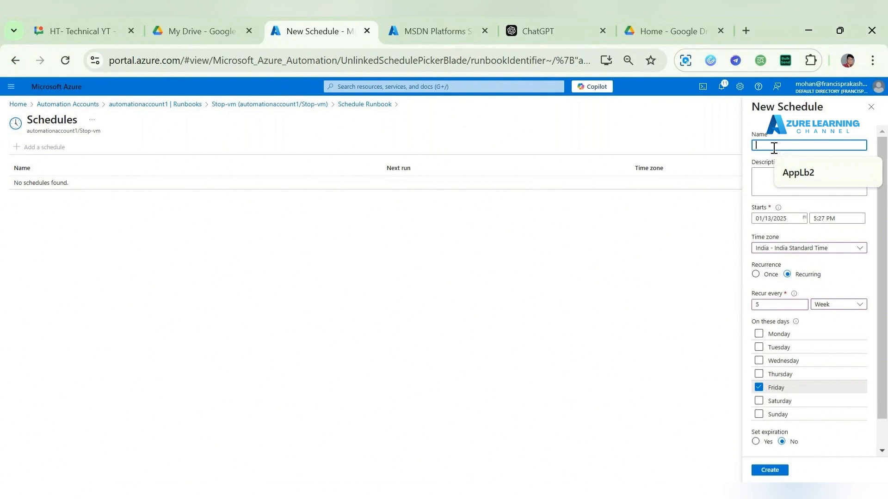
pyautogui.write('Sto')
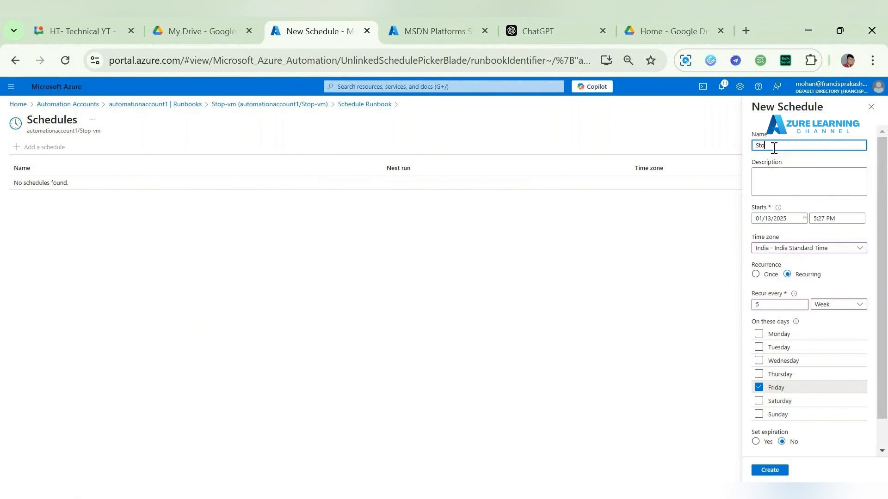
pyautogui.write('p_vm')
pyautogui.scroll(-1, 777, 184)
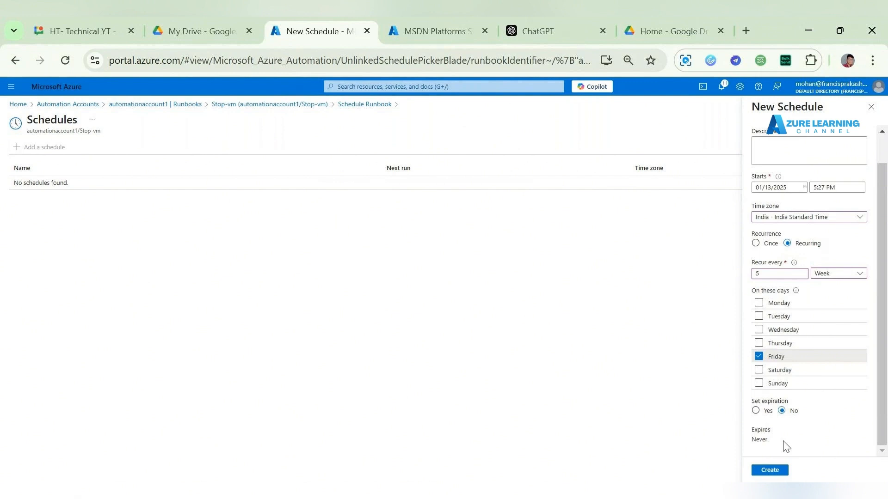
pyautogui.click(764, 469)
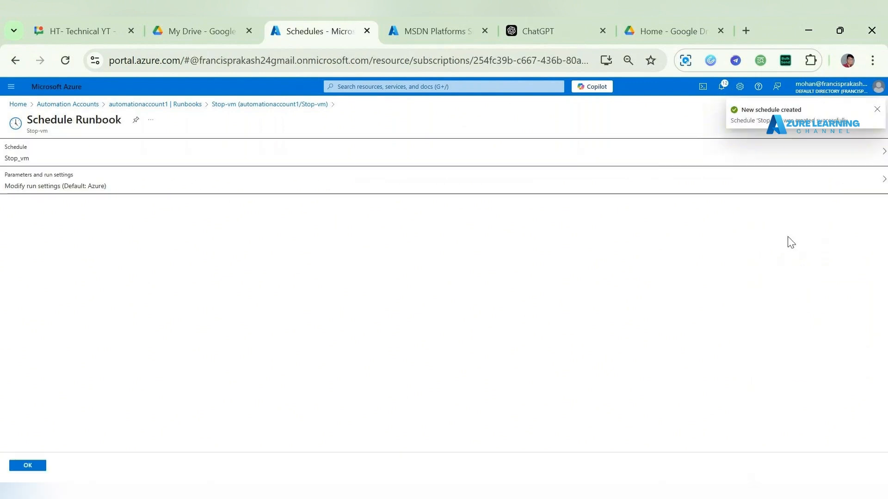
pyautogui.click(28, 465)
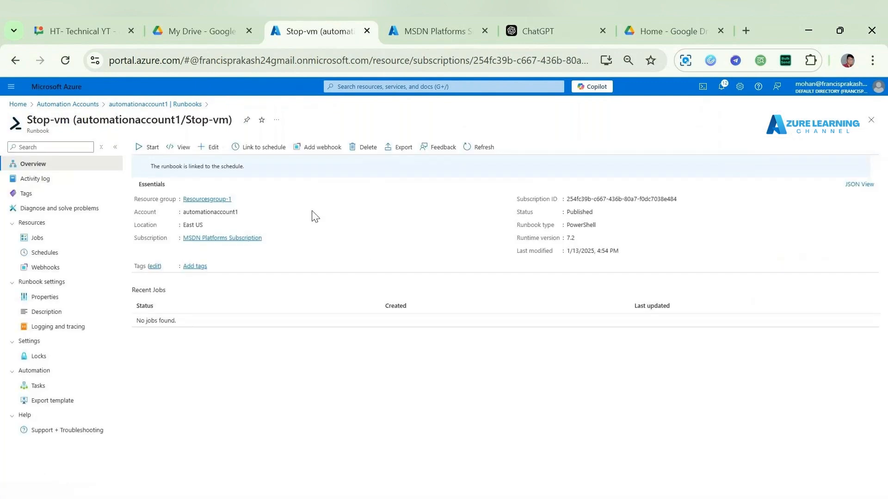
# Step: Check the Stop-vm runbook's linked schedules and their status, and view its jobs list
pyautogui.click(153, 167)
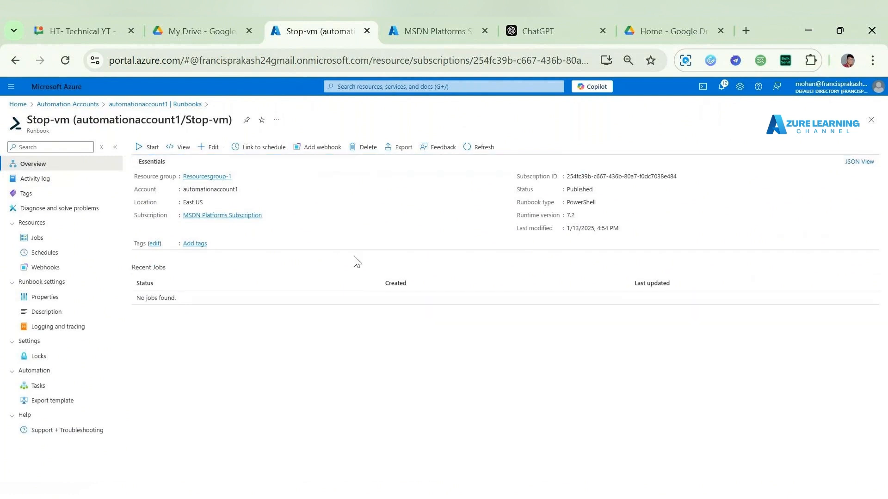
pyautogui.click(56, 253)
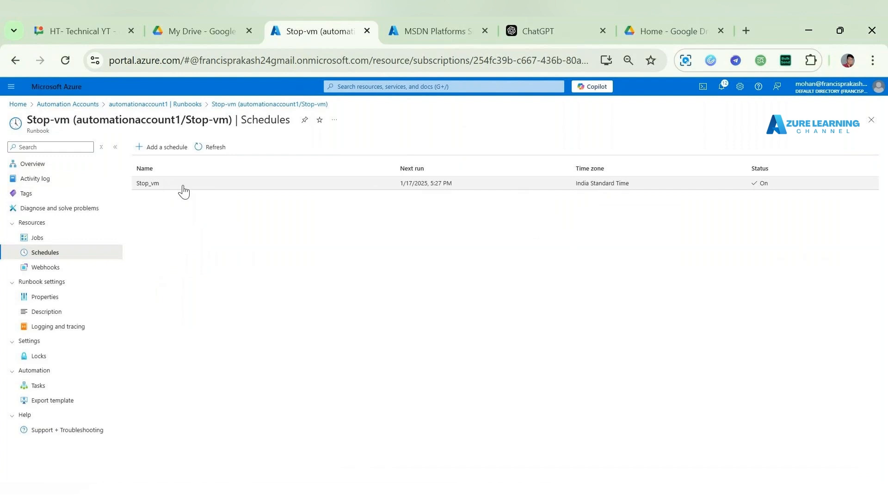
pyautogui.moveTo(758, 182); pyautogui.dragTo(784, 180)
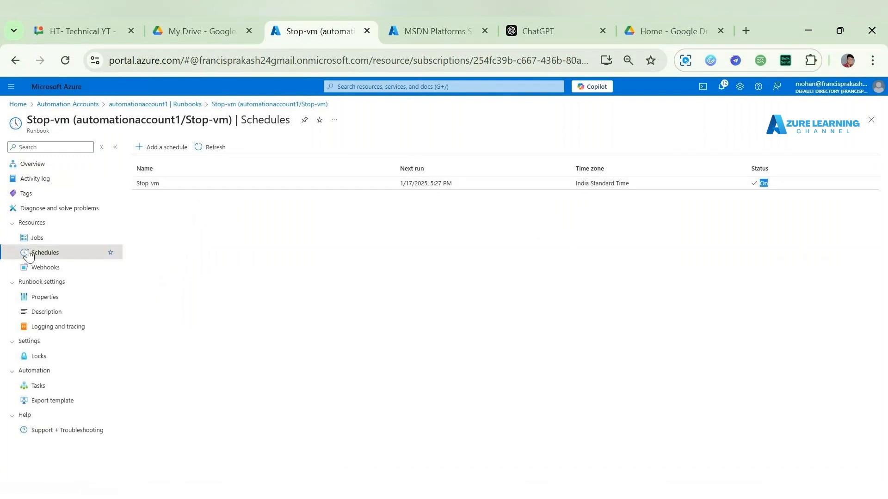
pyautogui.click(53, 240)
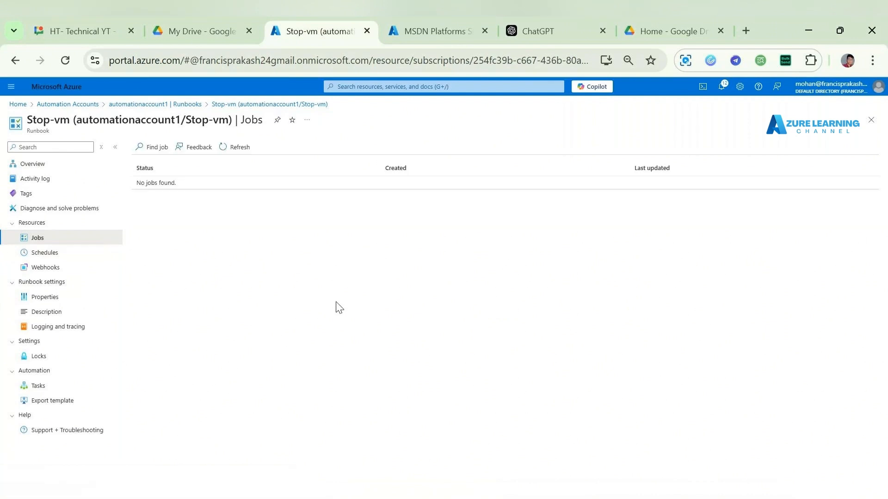
# Step: Start the Stop-vm runbook manually from its overview and confirm the start
pyautogui.click(58, 166)
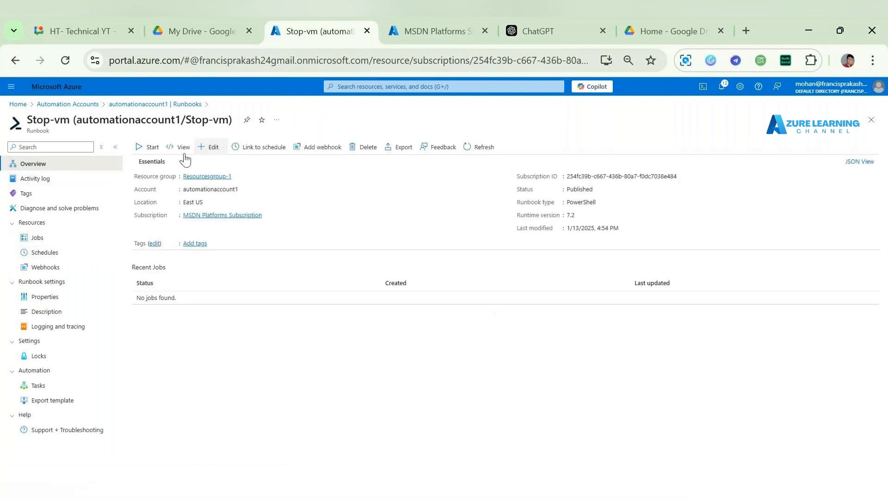
pyautogui.click(154, 148)
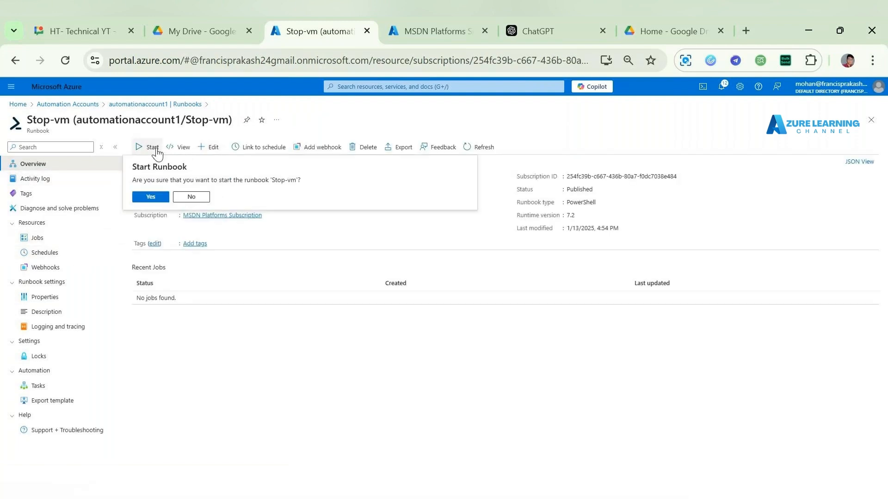
pyautogui.click(160, 197)
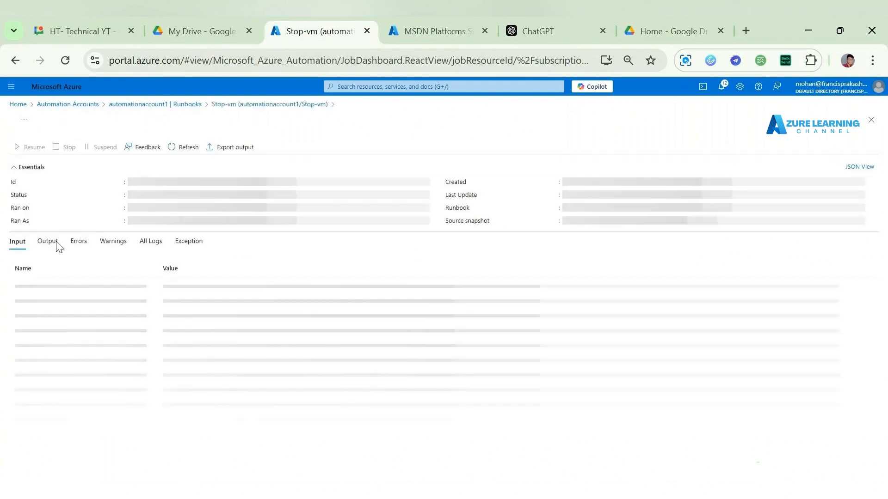
# Step: Monitor the new Stop-vm job's output with refreshes, and view its complete logs
pyautogui.click(49, 242)
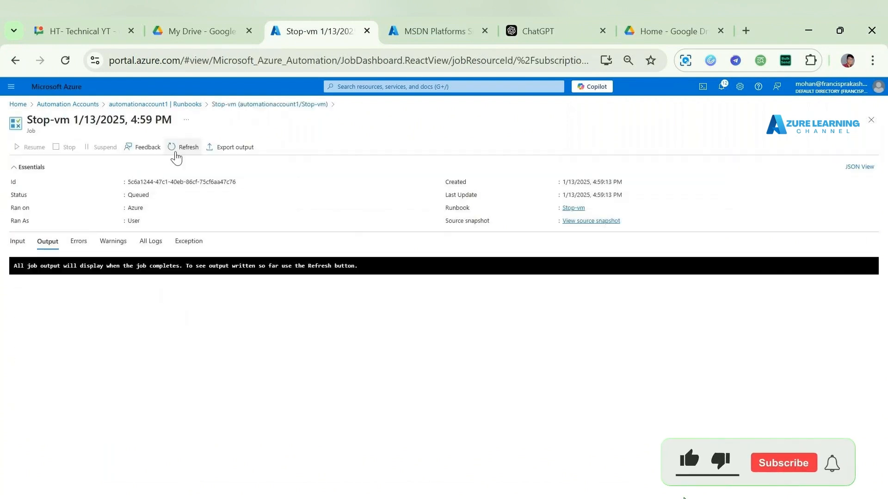
pyautogui.click(182, 148)
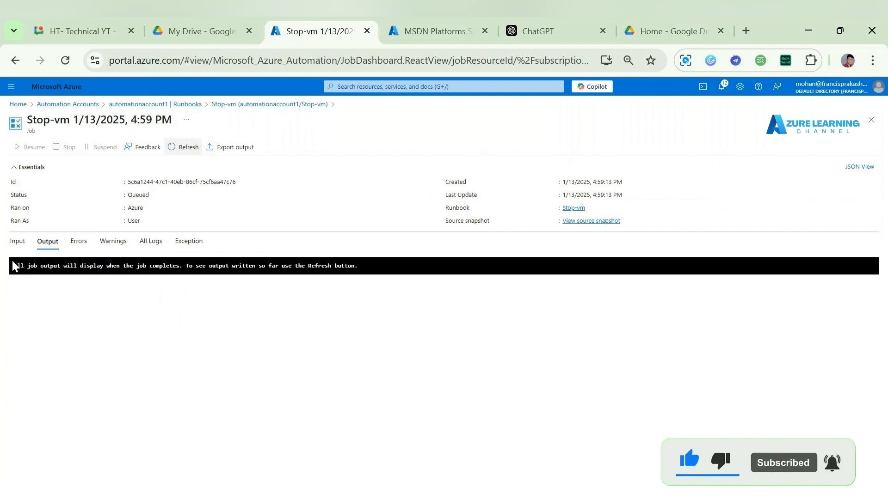
pyautogui.moveTo(12, 265); pyautogui.dragTo(324, 273)
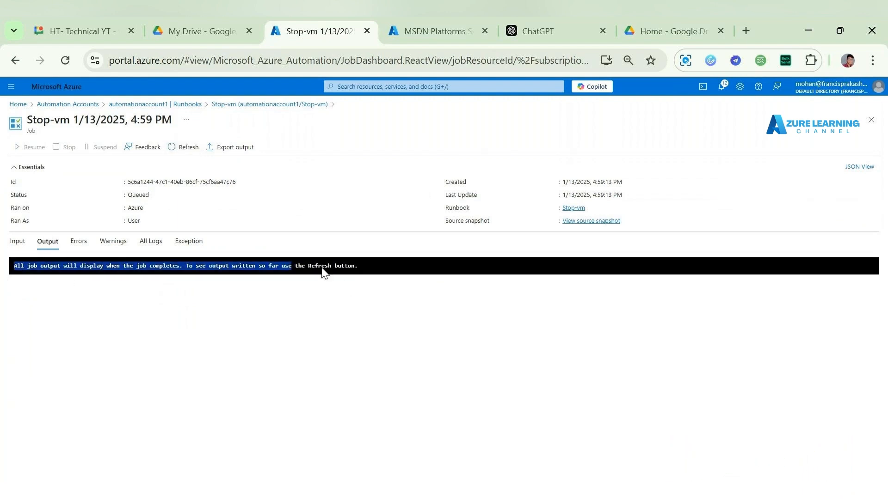
pyautogui.click(182, 148)
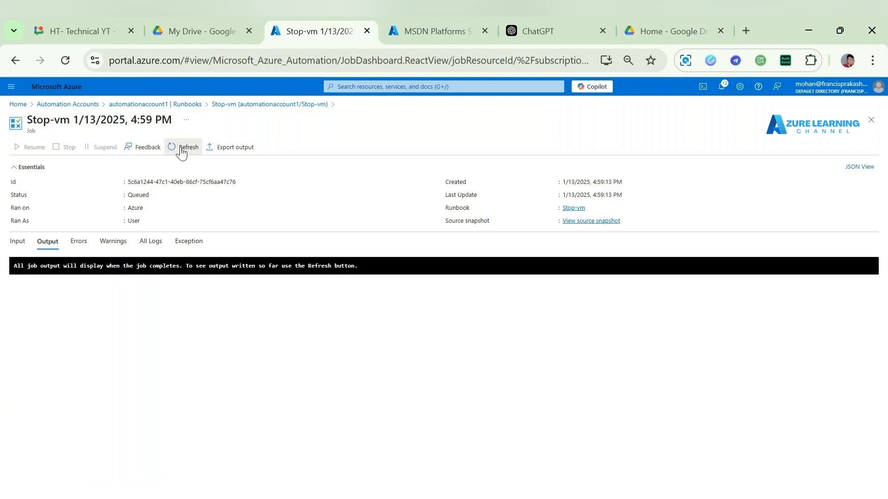
pyautogui.click(181, 149)
pyautogui.click(151, 243)
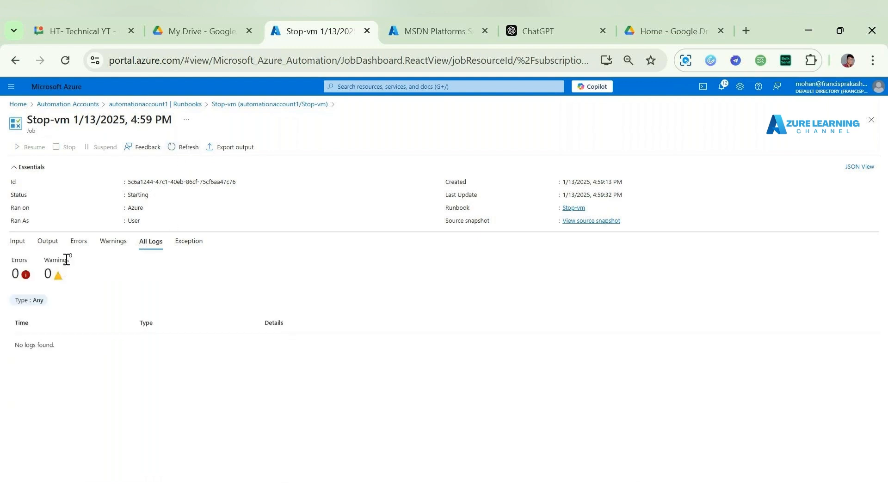
# Step: Return to the Stop-vm job's output and refresh it repeatedly to follow the run's status
pyautogui.click(49, 243)
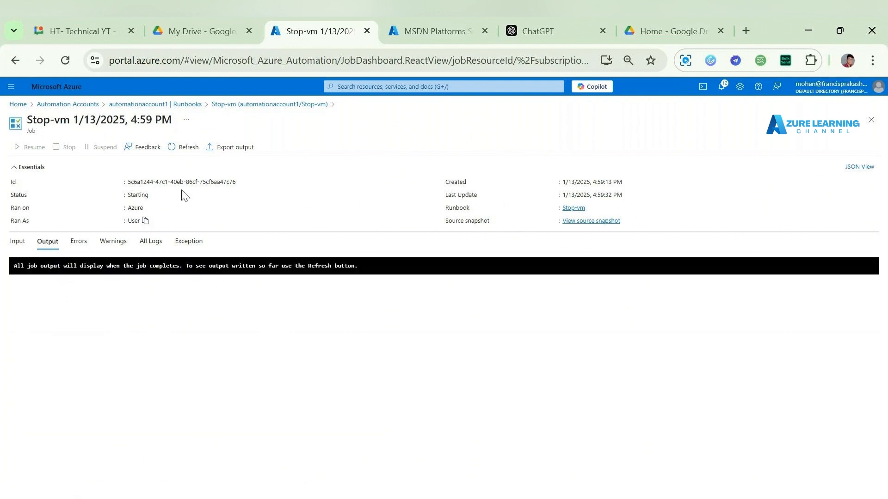
pyautogui.click(180, 149)
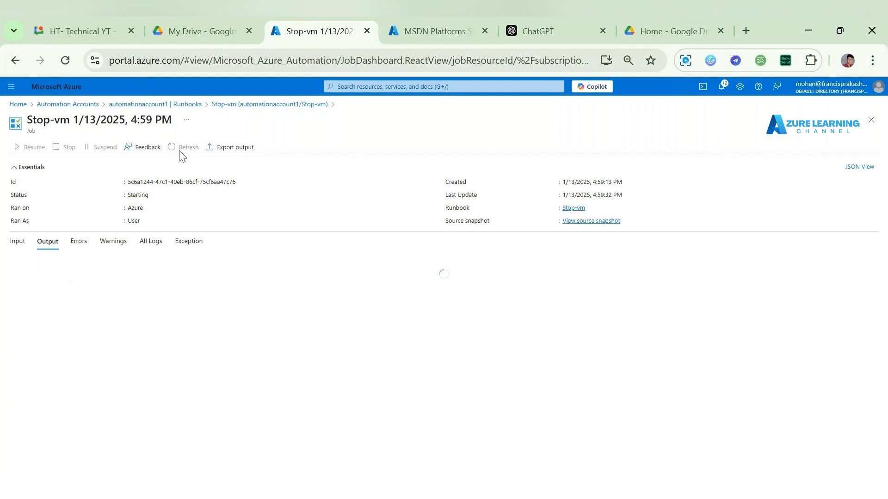
pyautogui.click(181, 149)
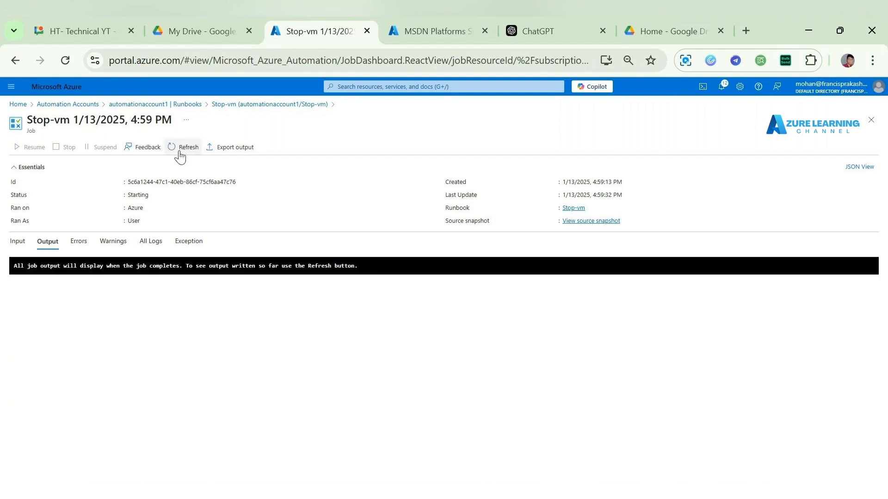
pyautogui.click(181, 150)
pyautogui.doubleClick(19, 266)
pyautogui.moveTo(35, 263); pyautogui.dragTo(373, 273)
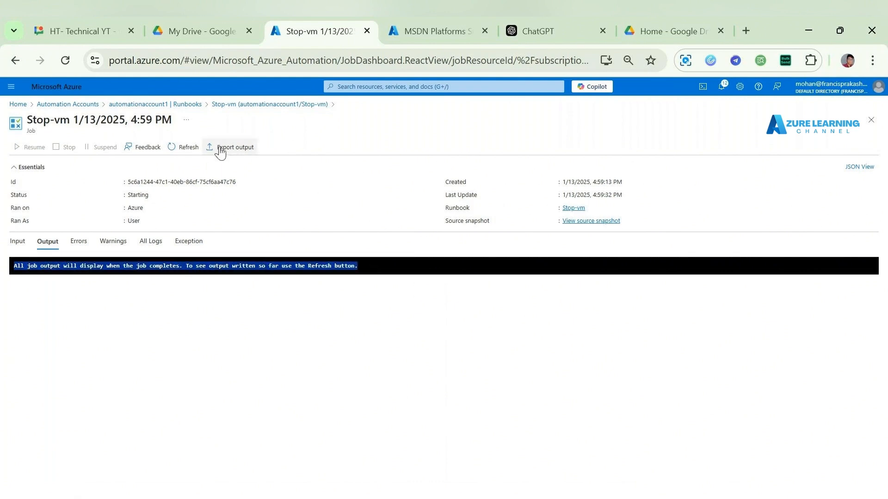
pyautogui.click(191, 146)
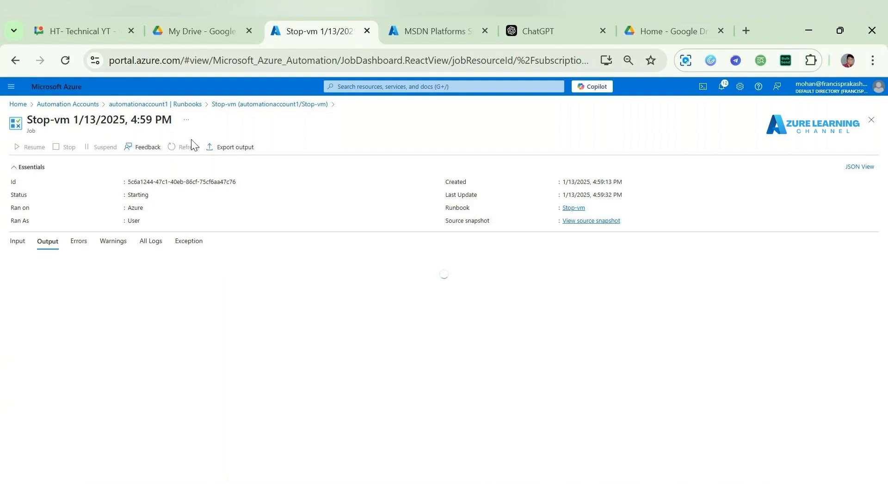
pyautogui.click(192, 146)
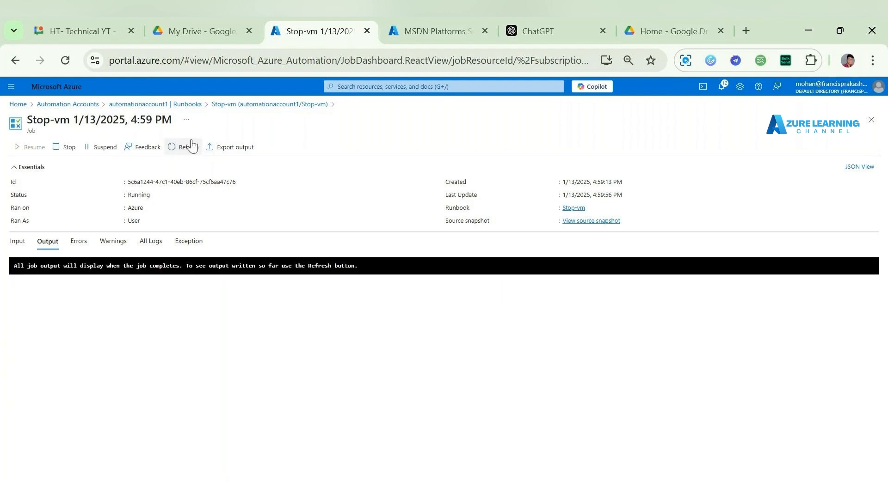
pyautogui.click(192, 146)
pyautogui.click(182, 153)
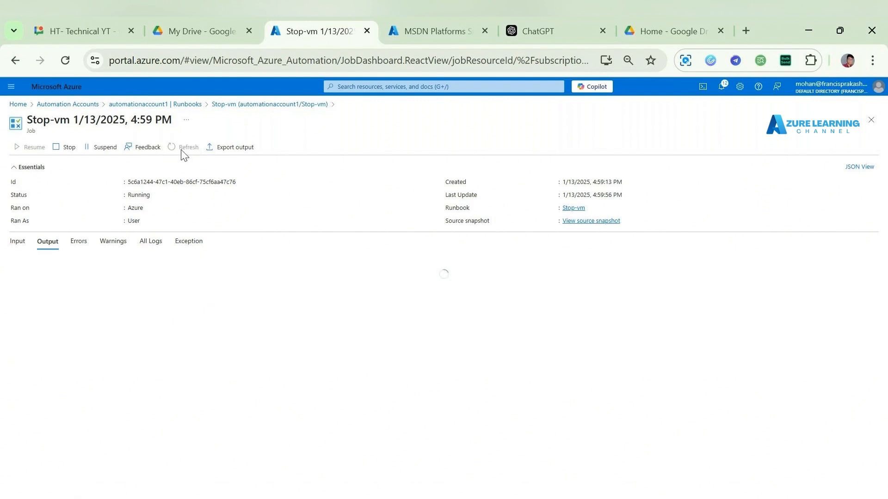
pyautogui.click(183, 153)
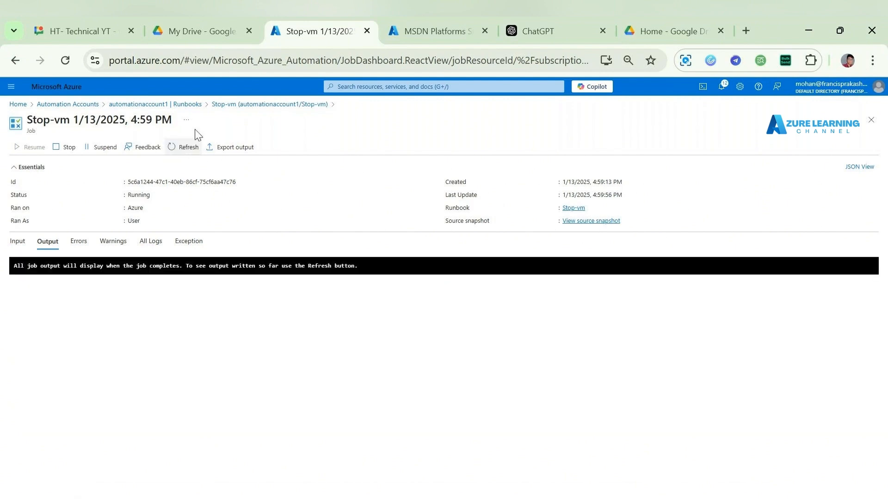
# Step: Go back to automationaccount1 and look through its available settings, including the Export template page
pyautogui.click(186, 105)
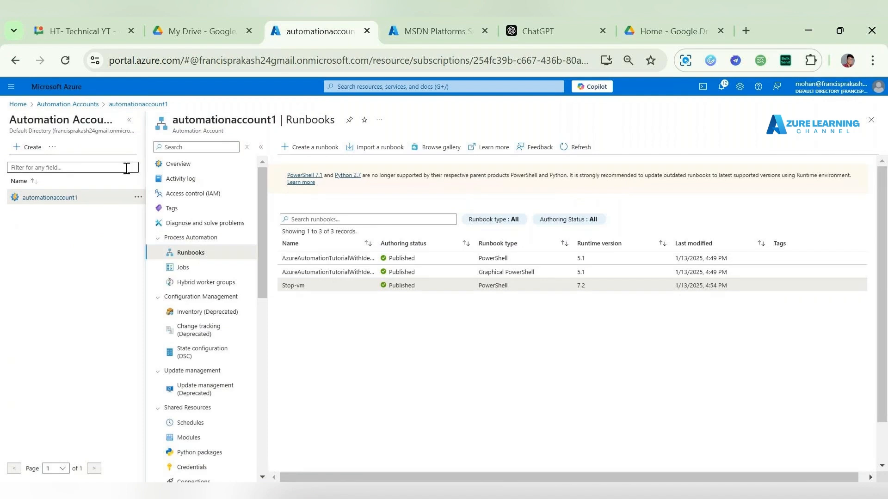
pyautogui.scroll(-2, 262, 206)
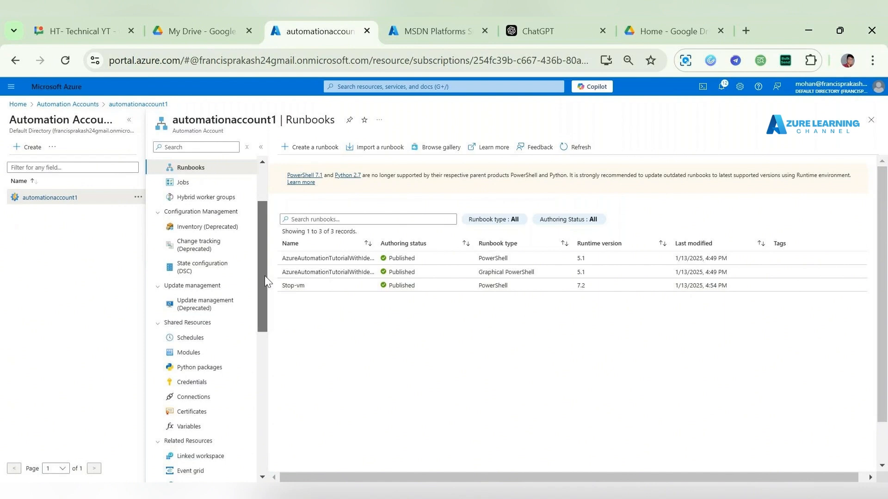
pyautogui.moveTo(265, 276); pyautogui.dragTo(260, 401)
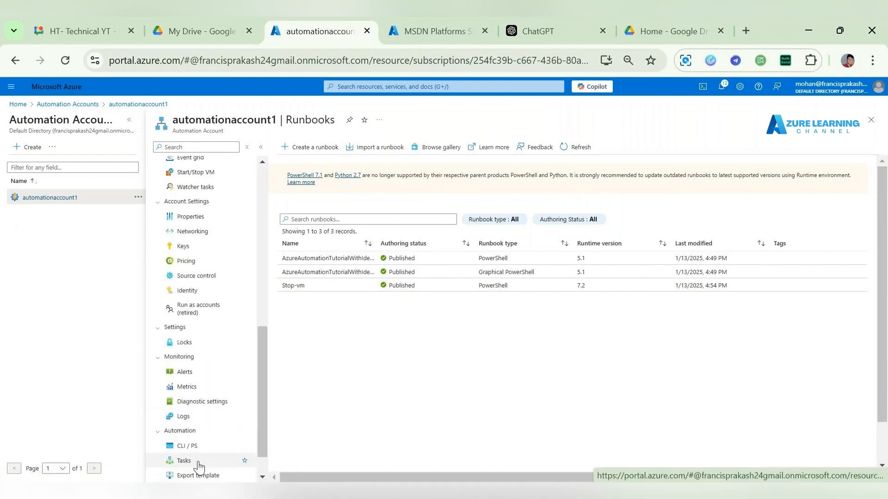
pyautogui.scroll(-2, 199, 466)
pyautogui.click(213, 446)
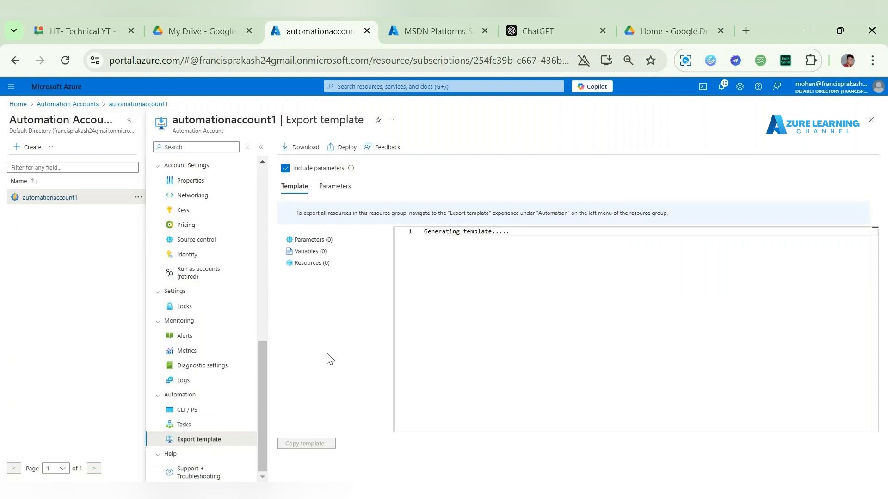
pyautogui.moveTo(260, 389); pyautogui.dragTo(262, 257)
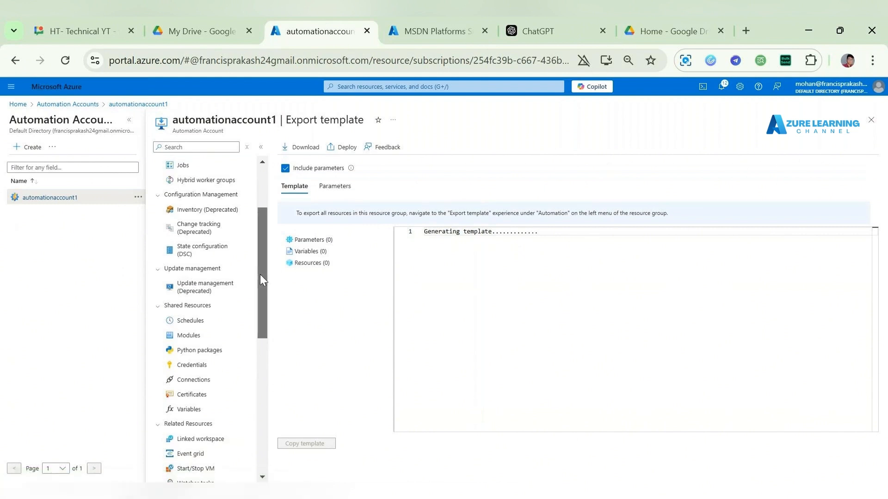
pyautogui.moveTo(260, 274); pyautogui.dragTo(274, 193)
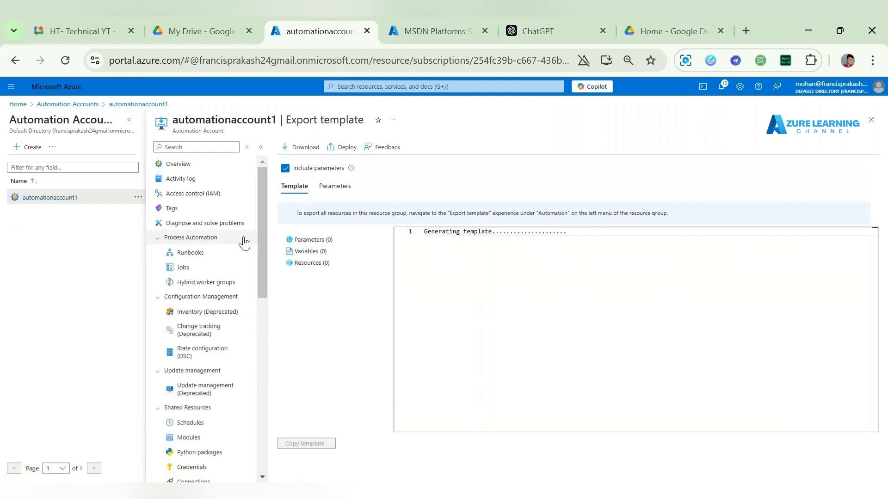
# Step: Reopen the Stop-vm runbook, read the output of its most recent job, and return to the runbook overview
pyautogui.click(225, 266)
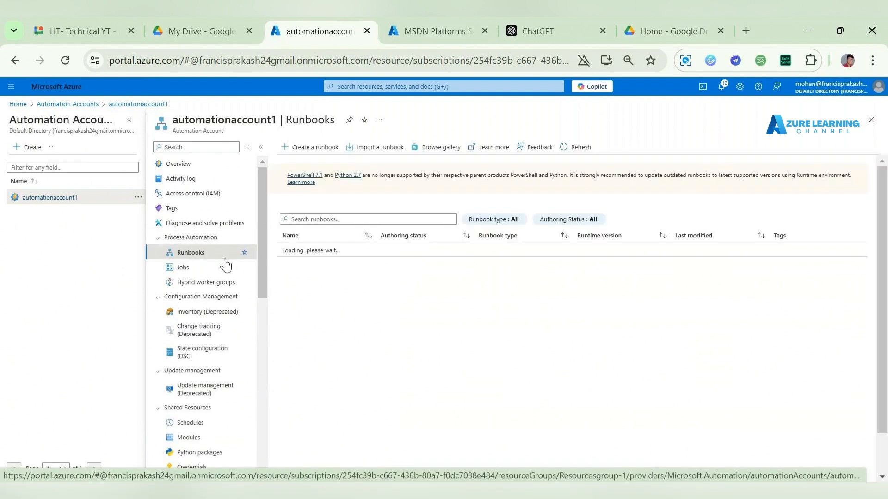
pyautogui.click(318, 284)
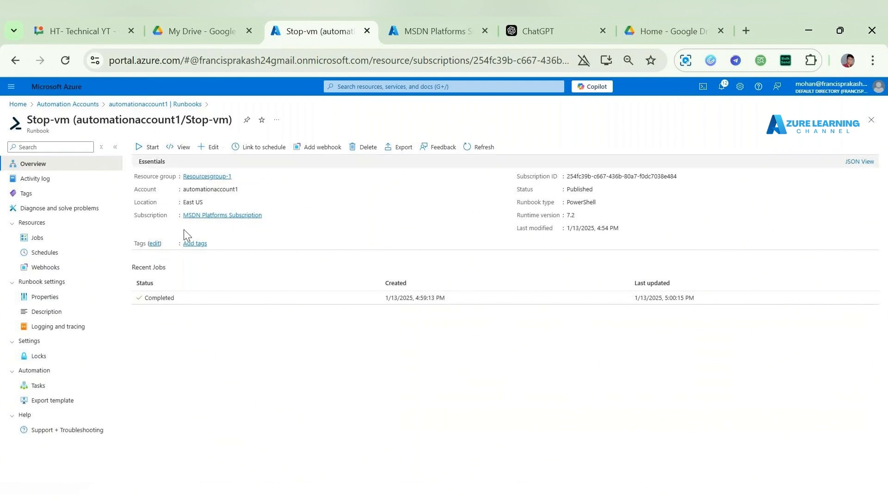
pyautogui.click(169, 301)
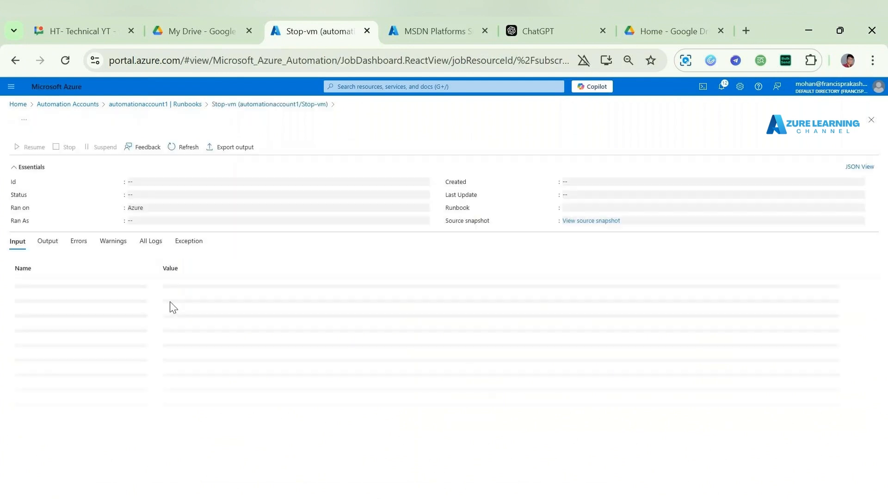
pyautogui.click(45, 243)
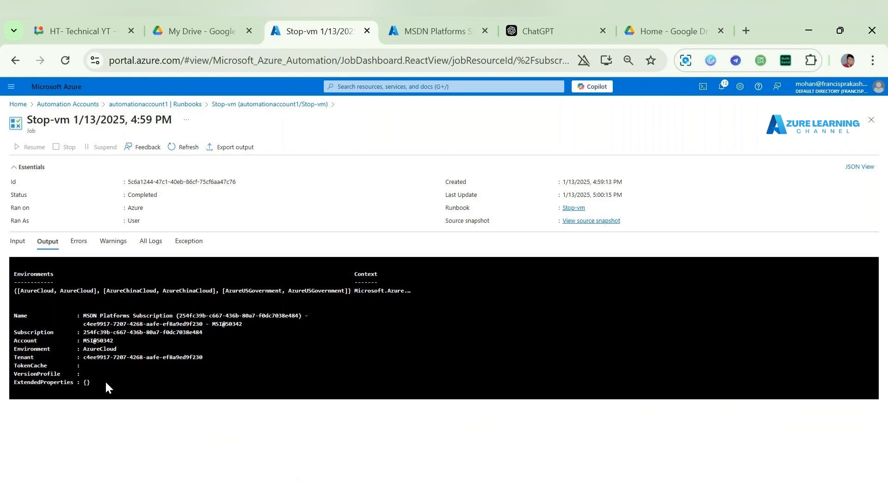
pyautogui.moveTo(104, 382); pyautogui.dragTo(21, 273)
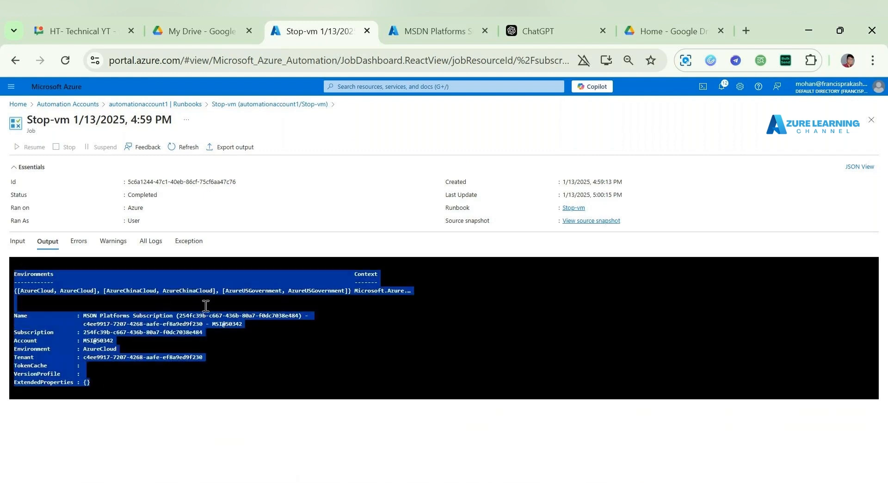
pyautogui.click(252, 105)
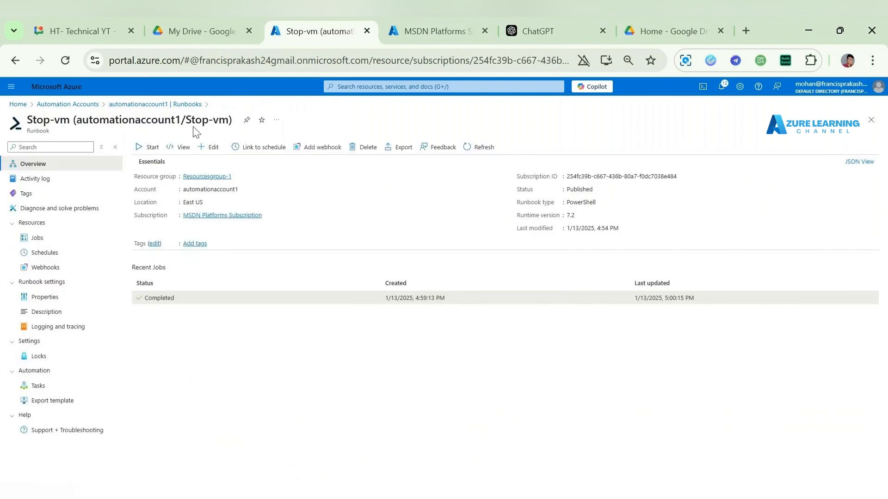
# Step: Switch to Notepad++ to review the Stop-AzVM command and VM selection in the script, and return to the Azure portal
pyautogui.click(581, 421)
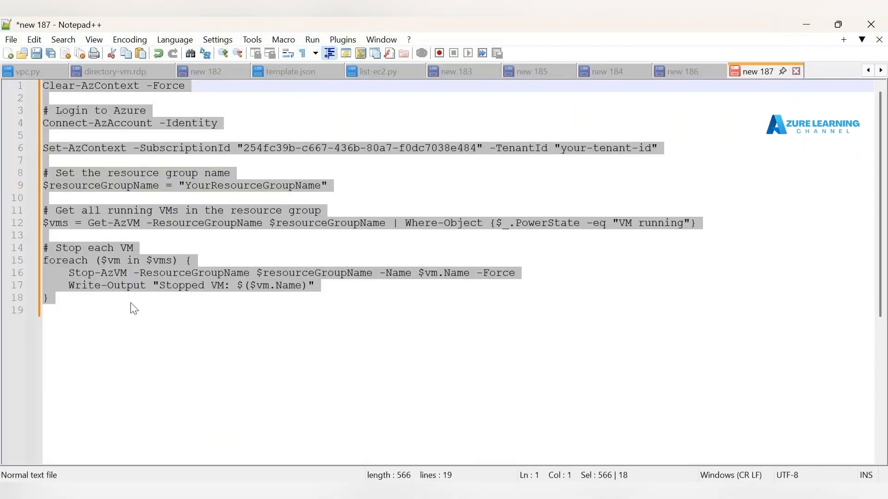
pyautogui.click(92, 275)
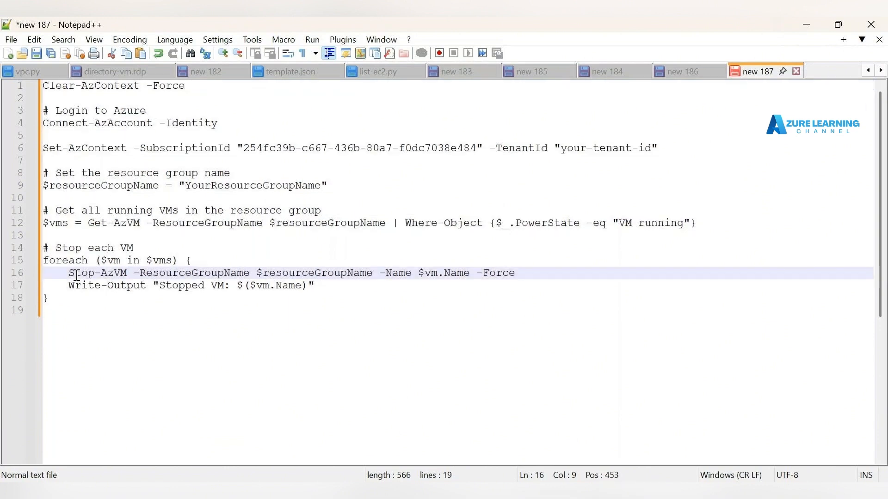
pyautogui.moveTo(75, 273); pyautogui.dragTo(128, 274)
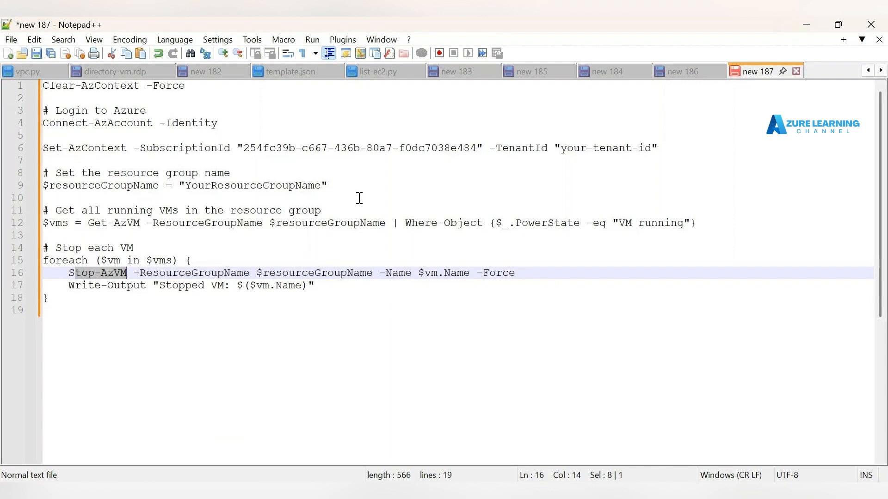
pyautogui.click(330, 212)
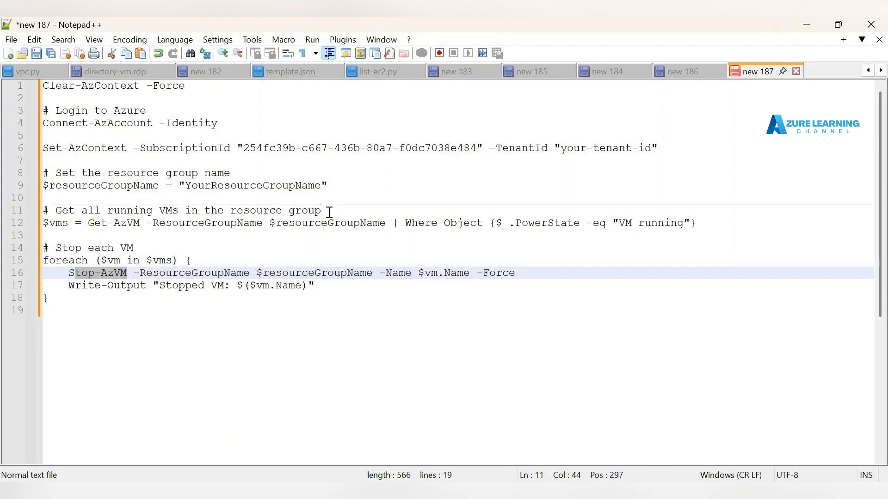
pyautogui.click(812, 20)
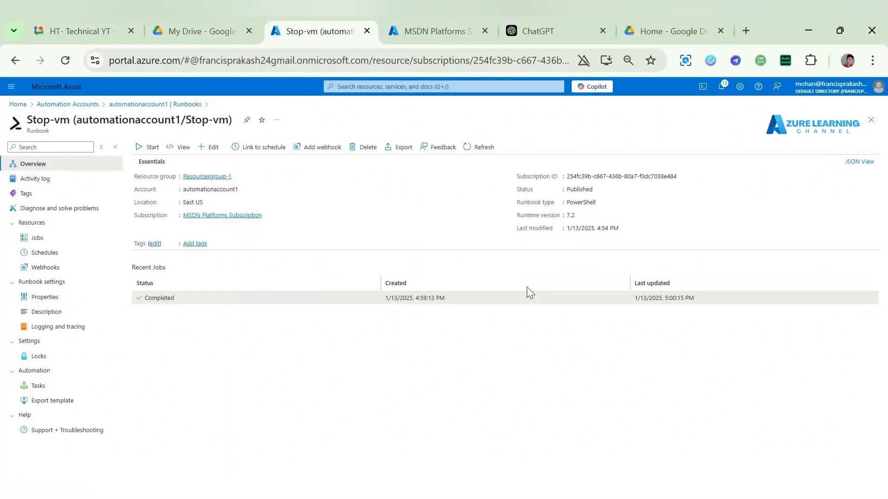